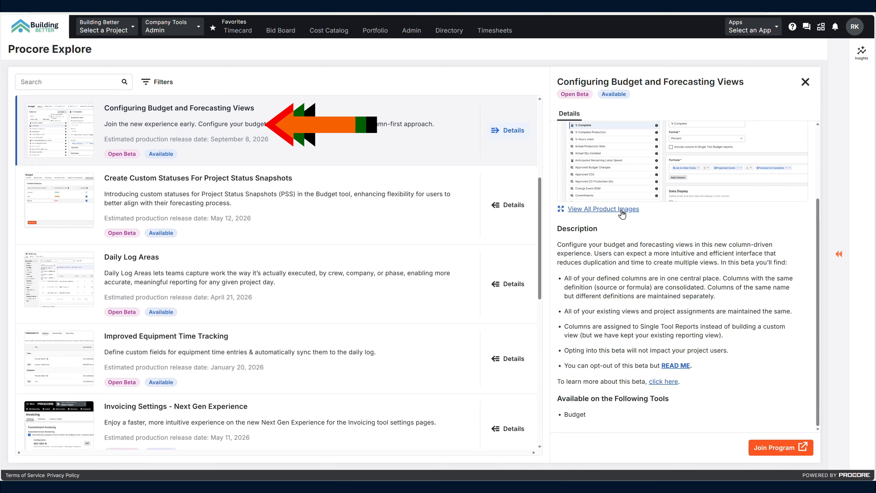
Review the Configuring Budget and Forecasting Views beta details and open the READ ME opt-out article in a new window.
{"action": "scroll", "coordinate": [621, 213], "scroll_direction": "up", "scroll_amount": 3}
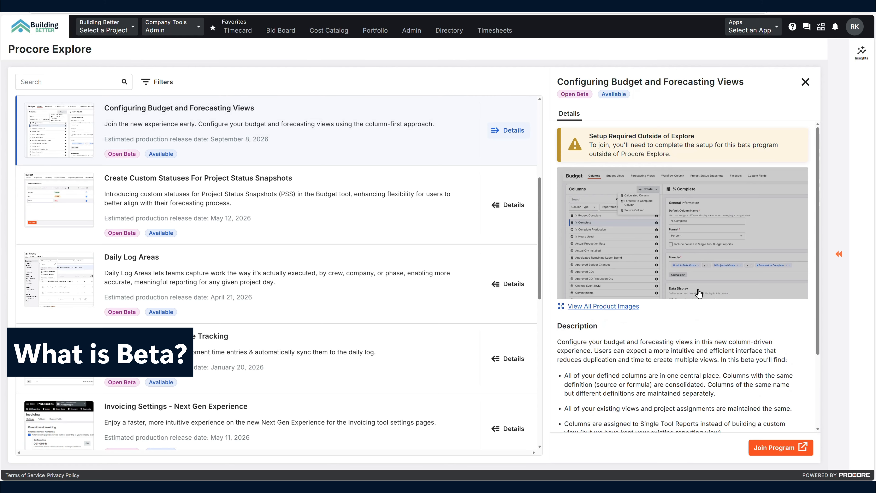
{"action": "scroll", "coordinate": [648, 297], "scroll_direction": "down", "scroll_amount": 1}
{"action": "scroll", "coordinate": [647, 297], "scroll_direction": "down", "scroll_amount": 2}
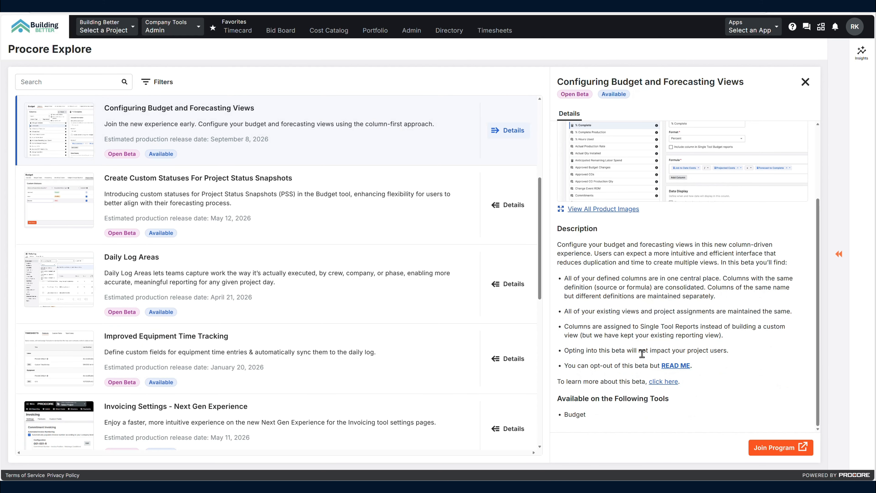
{"action": "right_click", "coordinate": [675, 366]}
{"action": "left_click", "coordinate": [707, 243]}
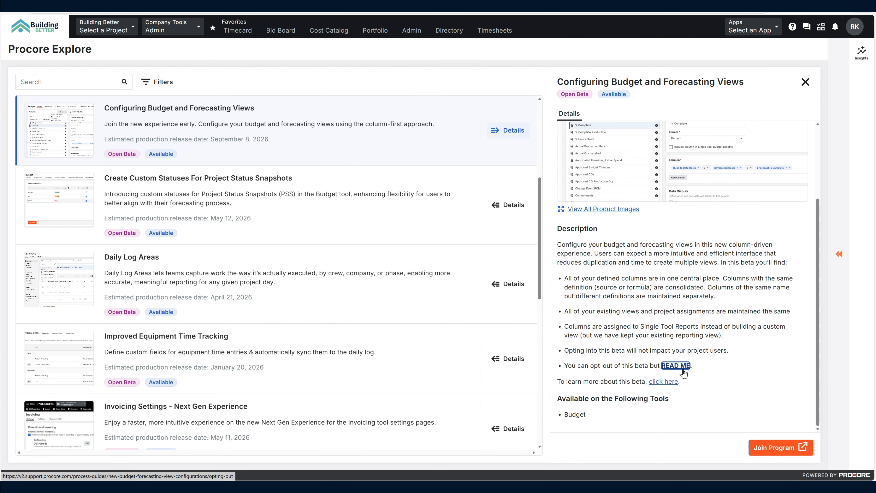
{"action": "right_click", "coordinate": [675, 366]}
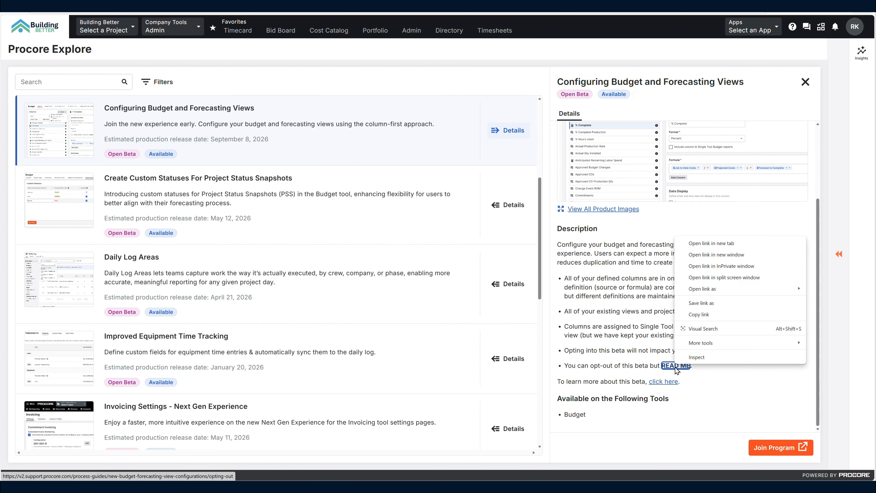
{"action": "left_click", "coordinate": [715, 254]}
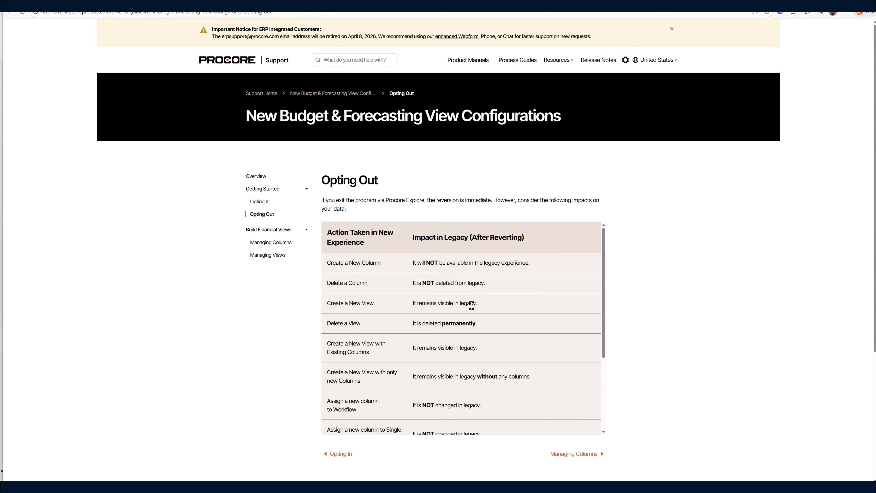
Read the Opting Out impact table and the Opting In migration rules for the new budget and forecasting view configurations.
{"action": "scroll", "coordinate": [471, 305], "scroll_direction": "down", "scroll_amount": 1}
{"action": "scroll", "coordinate": [483, 316], "scroll_direction": "down", "scroll_amount": 2}
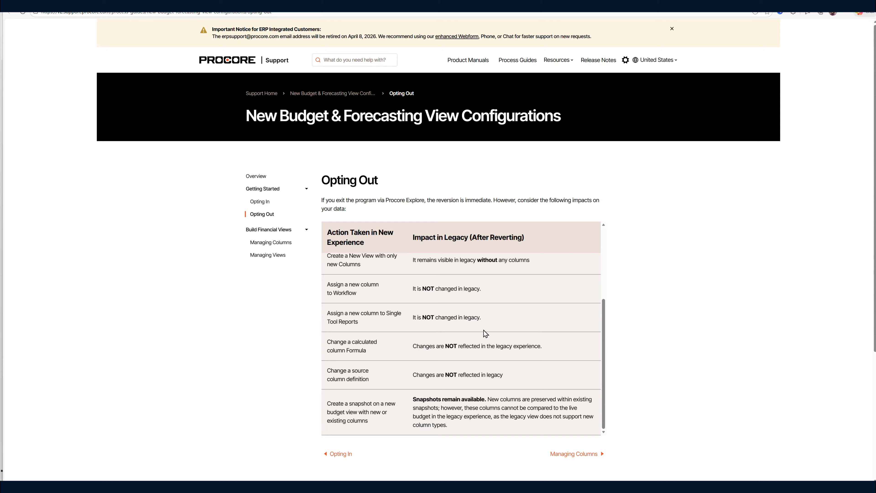
{"action": "scroll", "coordinate": [457, 343], "scroll_direction": "up", "scroll_amount": 4}
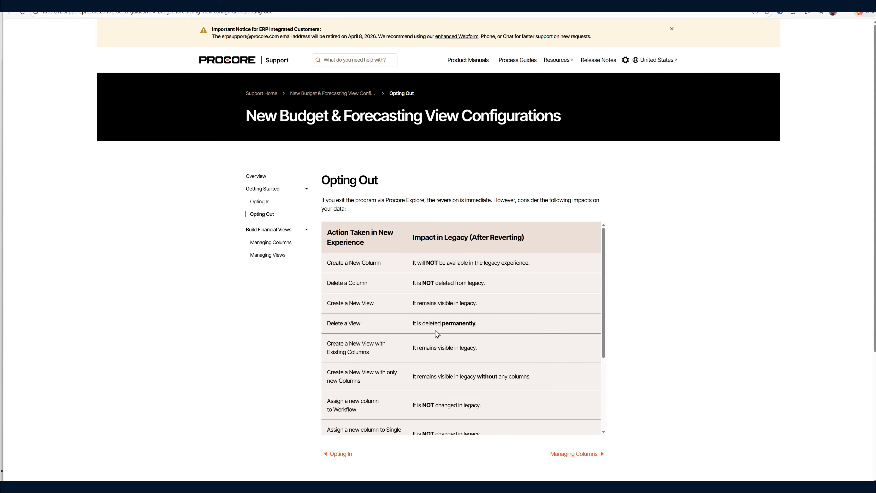
{"action": "left_click", "coordinate": [261, 202]}
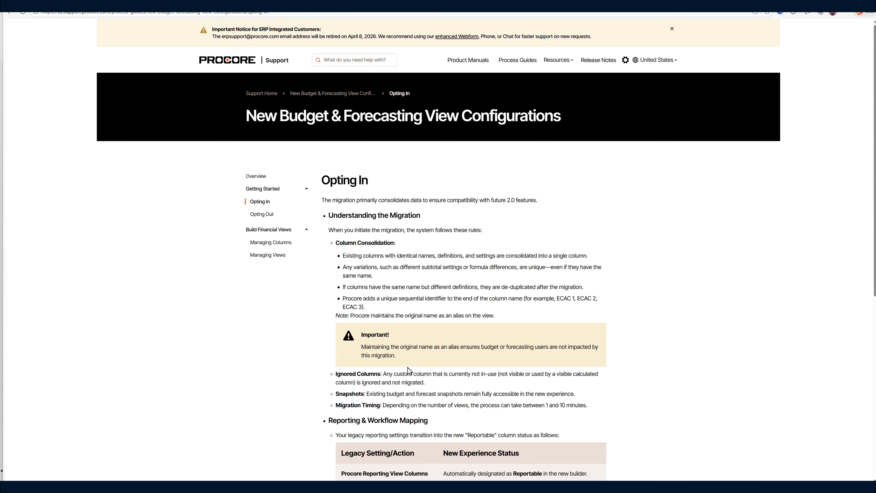
{"action": "scroll", "coordinate": [407, 369], "scroll_direction": "down", "scroll_amount": 8}
{"action": "scroll", "coordinate": [374, 412], "scroll_direction": "up", "scroll_amount": 8}
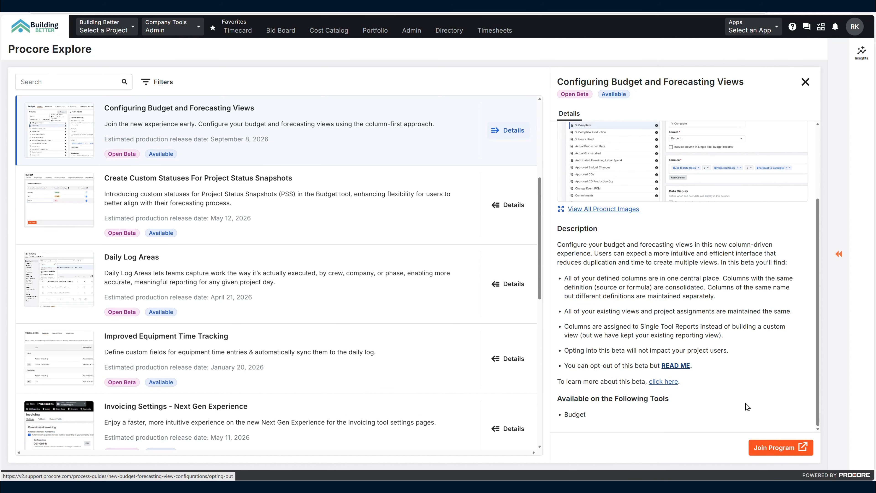
Join the Configuring Budget and Forecasting Views beta program and dismiss its introduction to inspect the Budget settings page.
{"action": "left_click", "coordinate": [771, 448]}
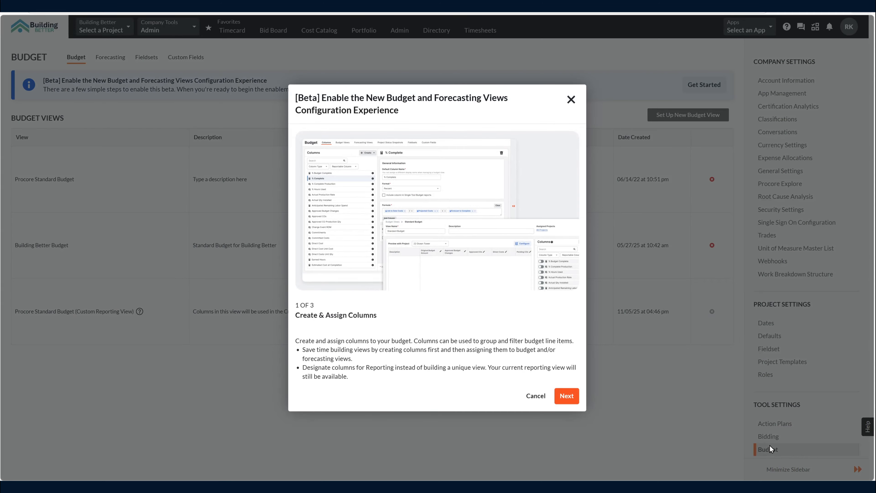
{"action": "left_click", "coordinate": [571, 99]}
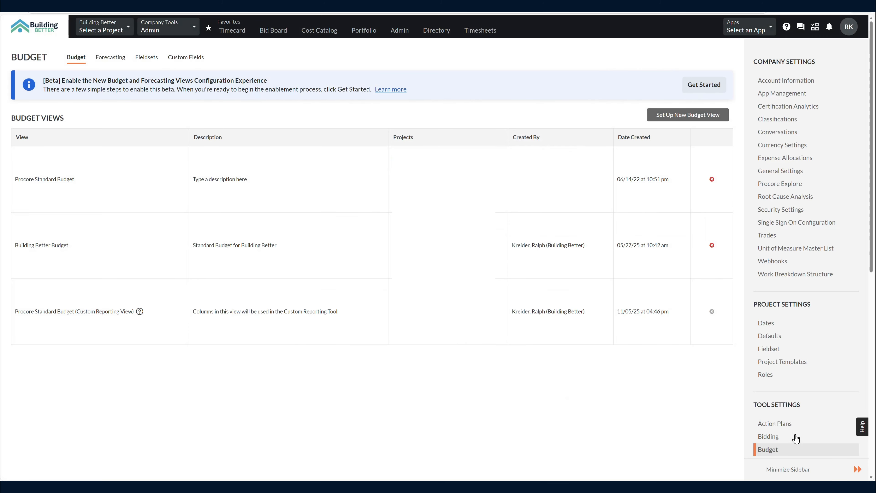
{"action": "scroll", "coordinate": [793, 438], "scroll_direction": "down", "scroll_amount": 5}
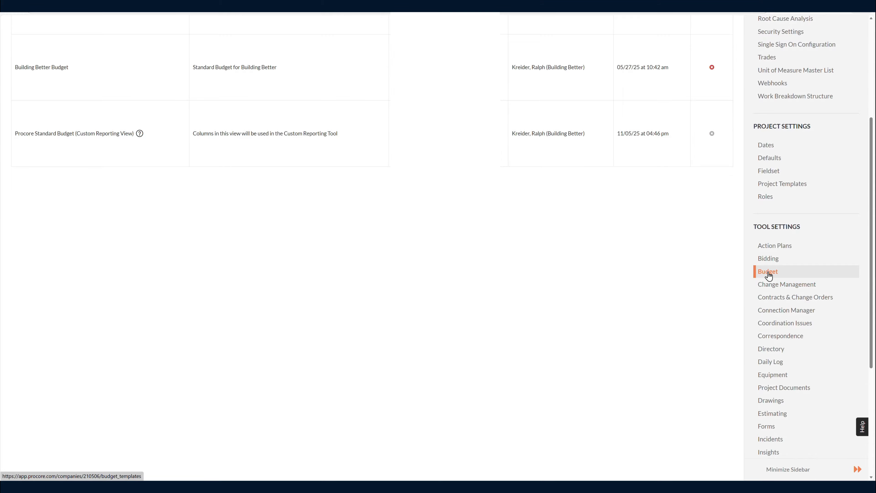
{"action": "scroll", "coordinate": [768, 276], "scroll_direction": "up", "scroll_amount": 5}
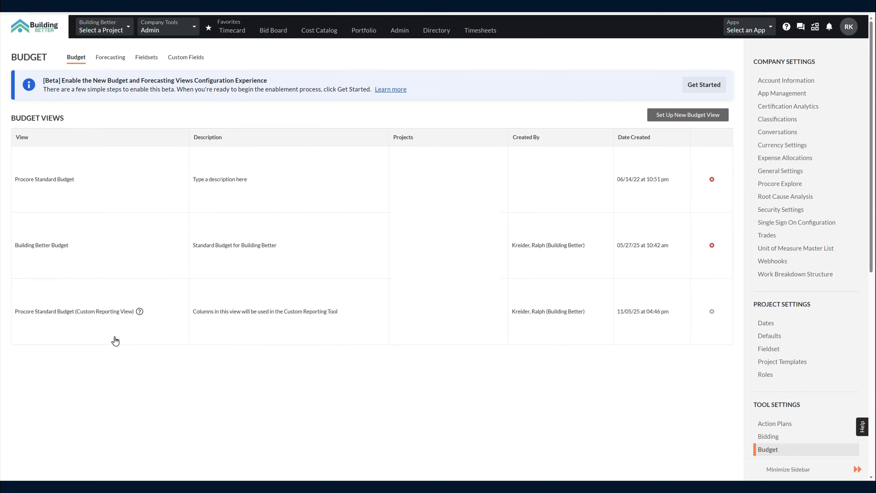
Examine the column configuration of the Building Better Budget view and return to the budget views list.
{"action": "left_click", "coordinate": [48, 256]}
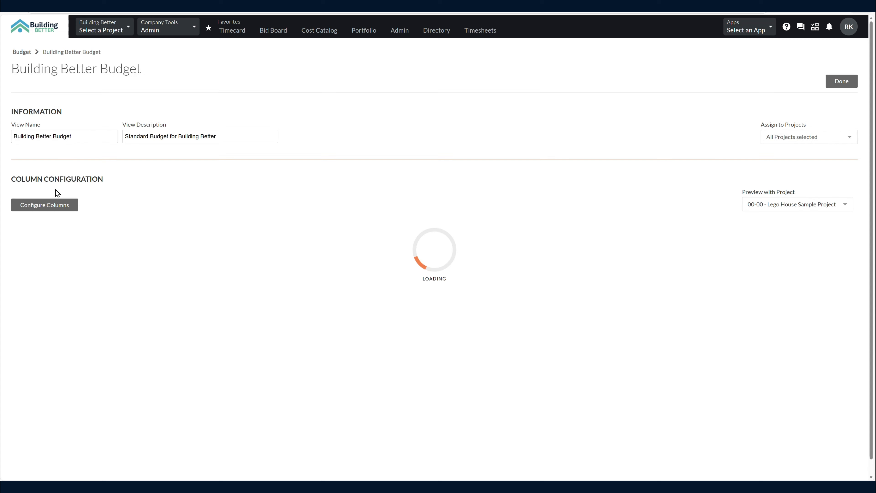
{"action": "left_click", "coordinate": [54, 207]}
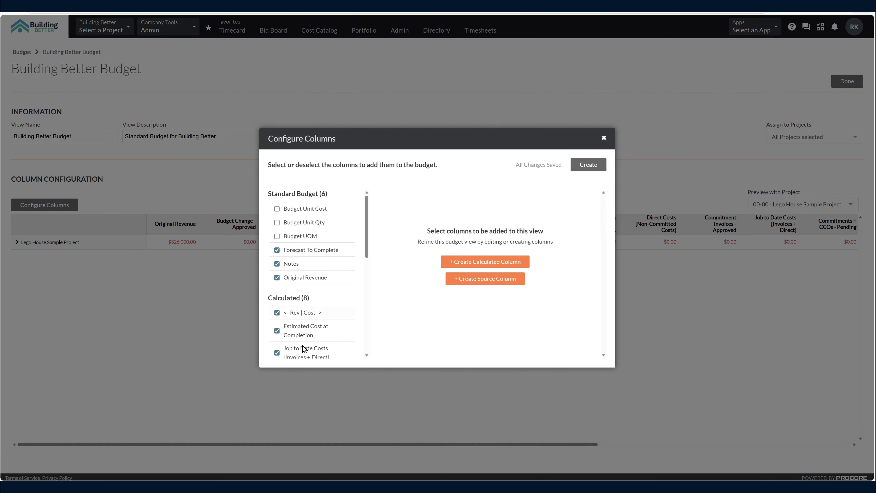
{"action": "scroll", "coordinate": [303, 349], "scroll_direction": "down", "scroll_amount": 10}
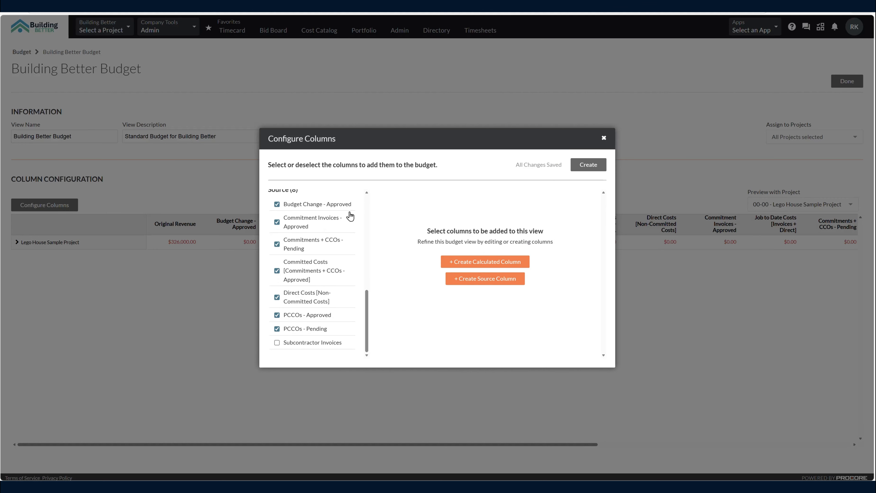
{"action": "left_click", "coordinate": [603, 139]}
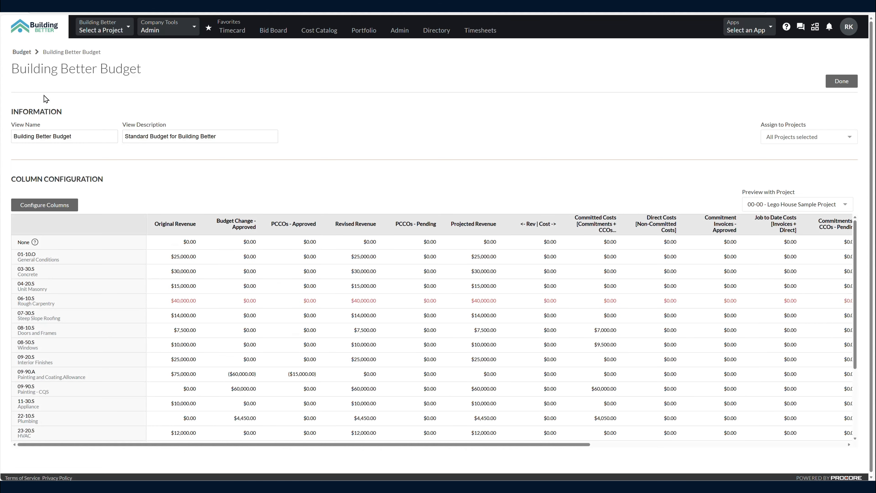
{"action": "left_click", "coordinate": [22, 52]}
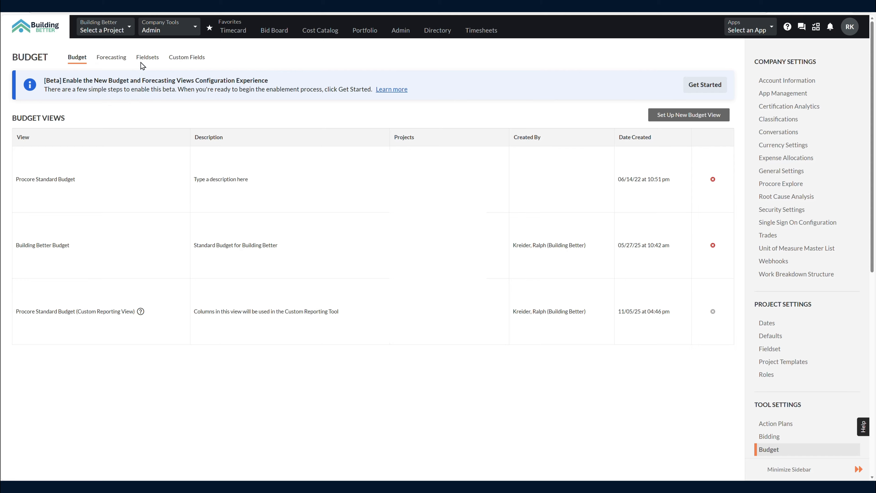
Look at the Budget tool's fieldsets settings and return to the budget views list.
{"action": "left_click", "coordinate": [143, 59]}
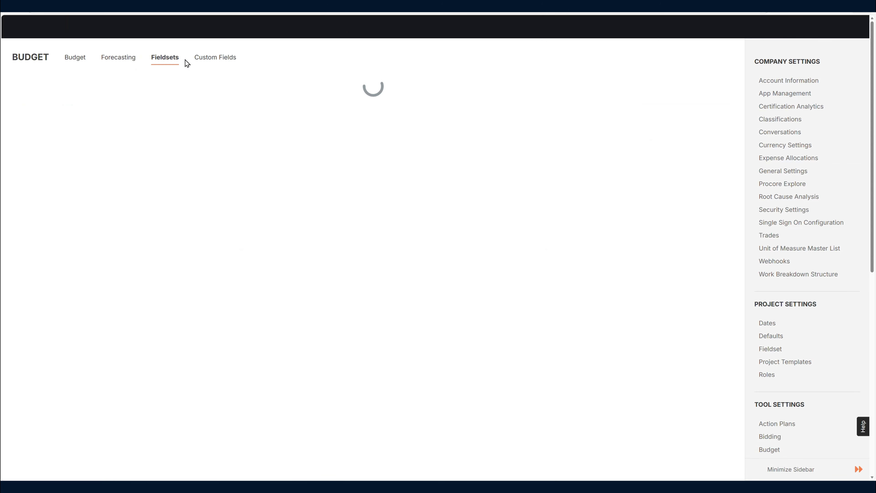
{"action": "left_click", "coordinate": [211, 59]}
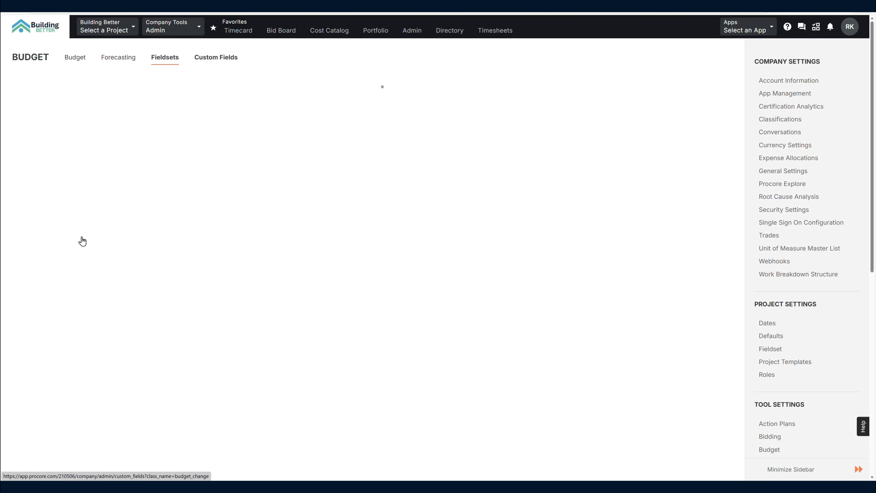
{"action": "left_click", "coordinate": [160, 60]}
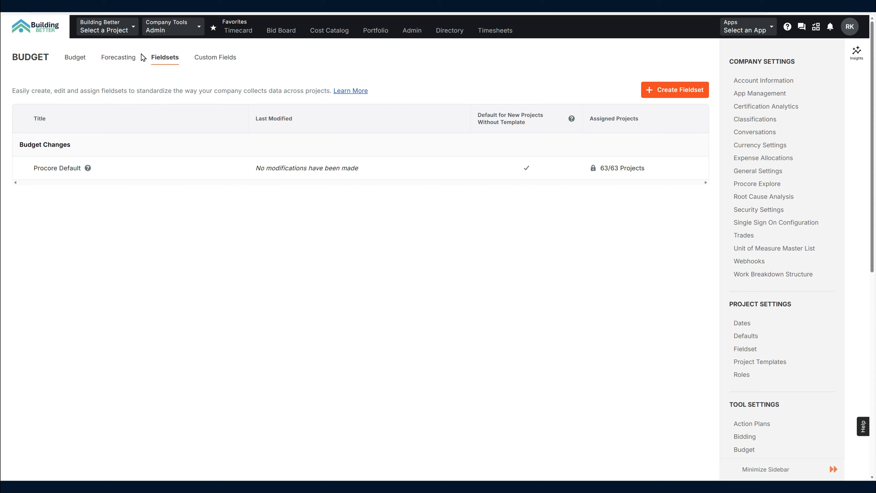
{"action": "left_click", "coordinate": [75, 57]}
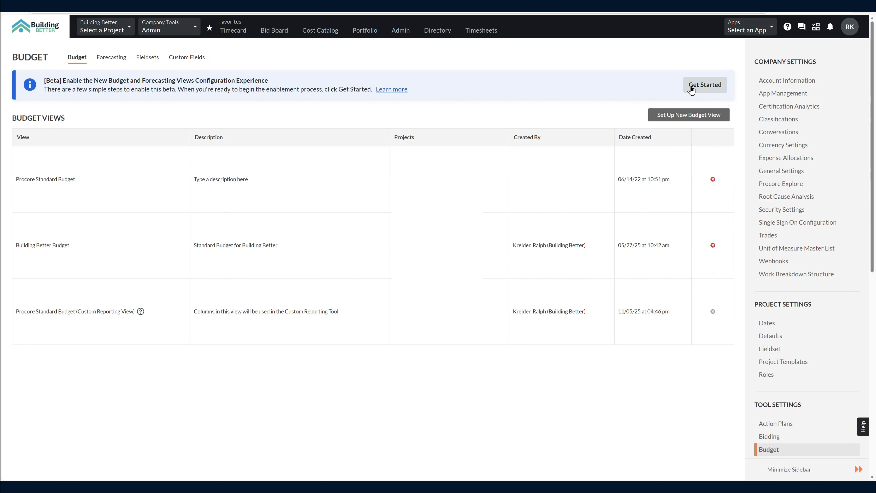
Go through the beta enablement introduction, accept the beta participant agreement and enable the new configuration experience.
{"action": "left_click", "coordinate": [688, 90]}
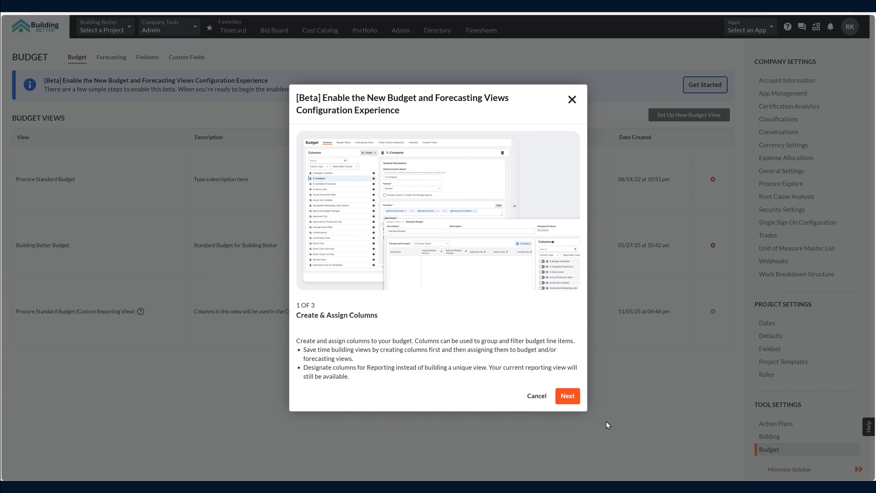
{"action": "left_click", "coordinate": [563, 397]}
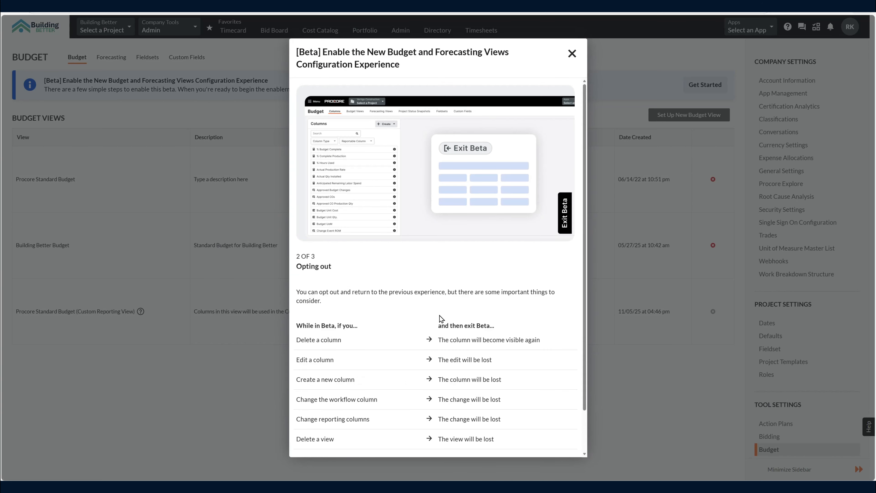
{"action": "scroll", "coordinate": [448, 321], "scroll_direction": "down", "scroll_amount": 2}
{"action": "left_click", "coordinate": [531, 444]}
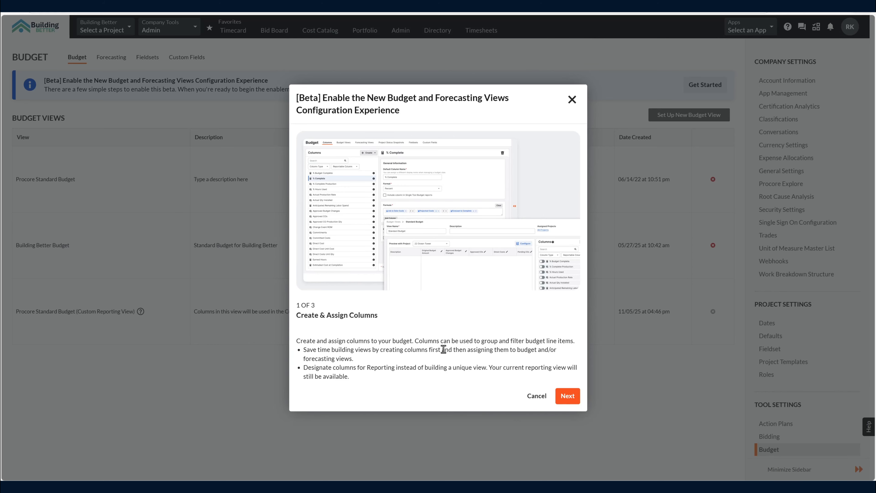
{"action": "left_click", "coordinate": [567, 397]}
{"action": "scroll", "coordinate": [551, 295], "scroll_direction": "down", "scroll_amount": 2}
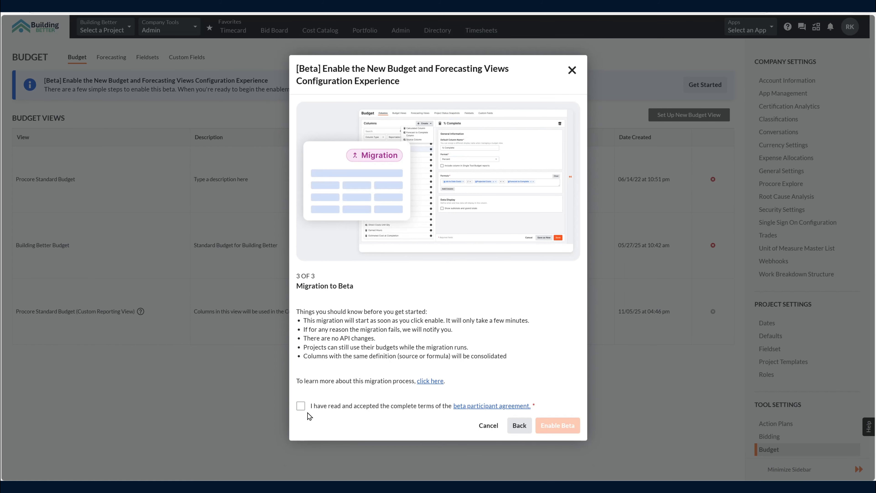
{"action": "left_click", "coordinate": [300, 406]}
{"action": "left_click", "coordinate": [557, 425]}
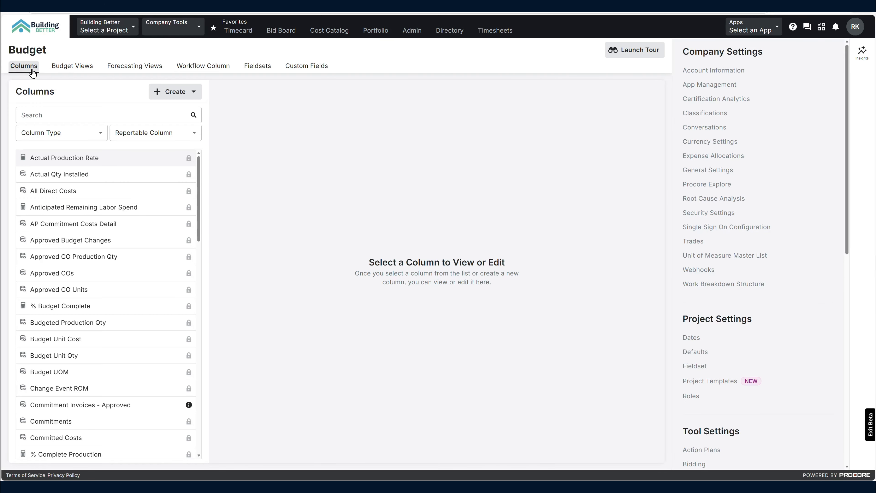
Start a new source column named "Client Change Orders" and include it in Single Tool Budget reports.
{"action": "scroll", "coordinate": [118, 333], "scroll_direction": "down", "scroll_amount": 8}
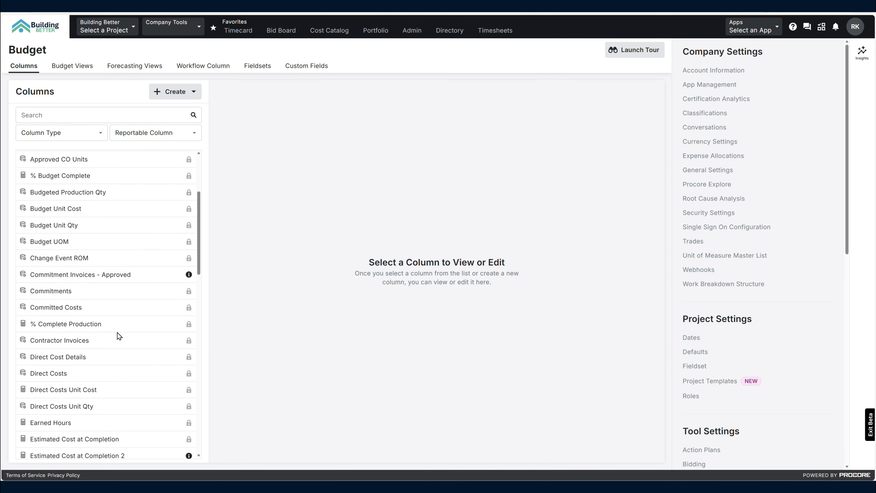
{"action": "scroll", "coordinate": [117, 333], "scroll_direction": "down", "scroll_amount": 6}
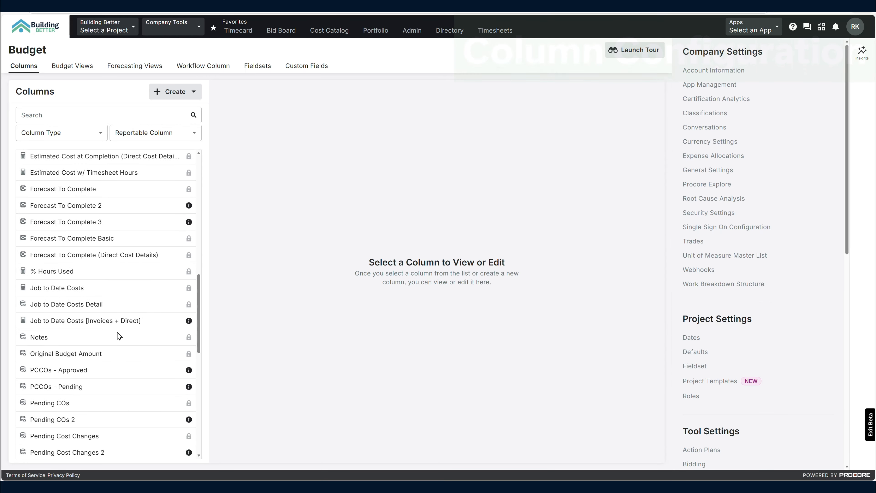
{"action": "left_click", "coordinate": [184, 92]}
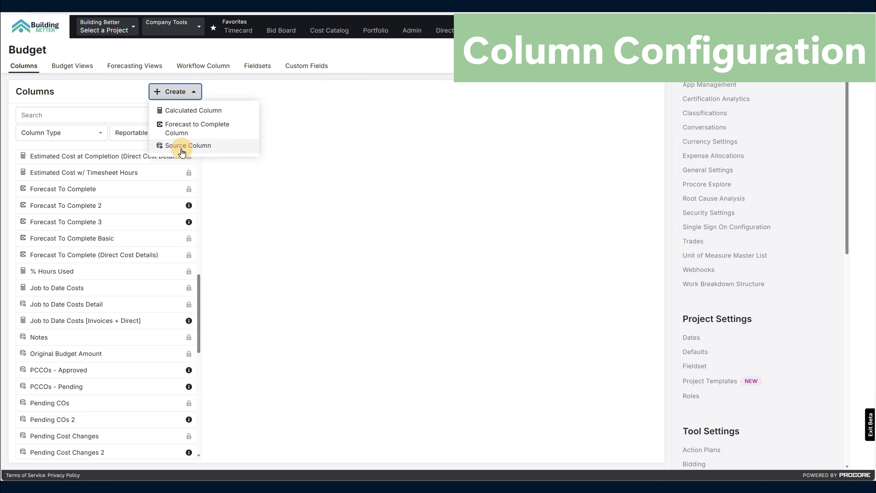
{"action": "left_click", "coordinate": [186, 146]}
{"action": "left_click", "coordinate": [250, 174]}
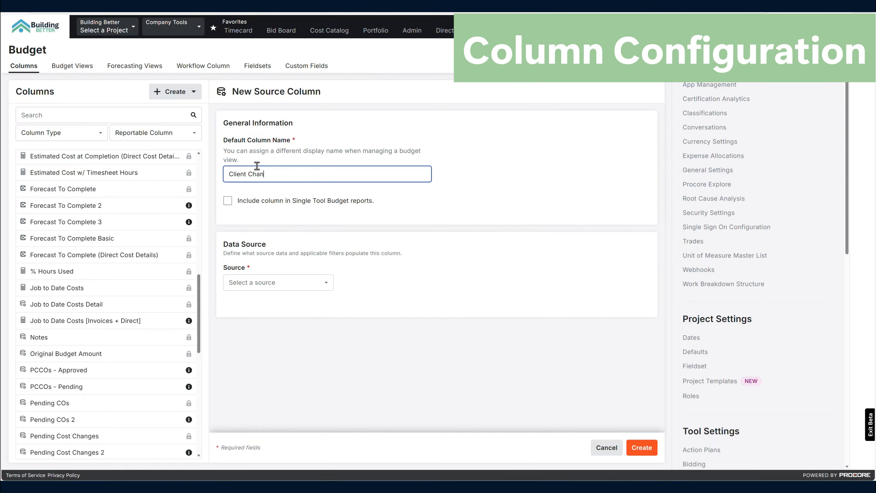
{"action": "type", "text": "Client Change Orders"}
{"action": "left_click", "coordinate": [227, 202]}
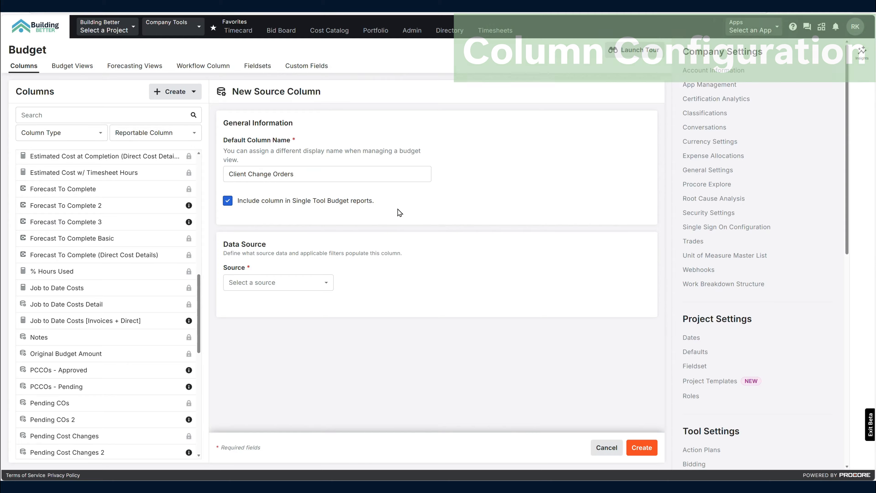
Set the new column's data source to Prime Contract.
{"action": "left_click", "coordinate": [263, 288]}
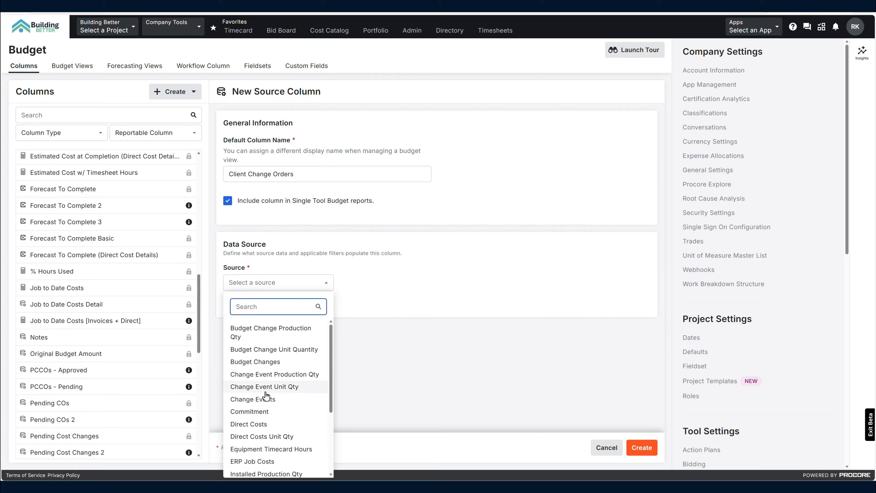
{"action": "scroll", "coordinate": [264, 410], "scroll_direction": "down", "scroll_amount": 3}
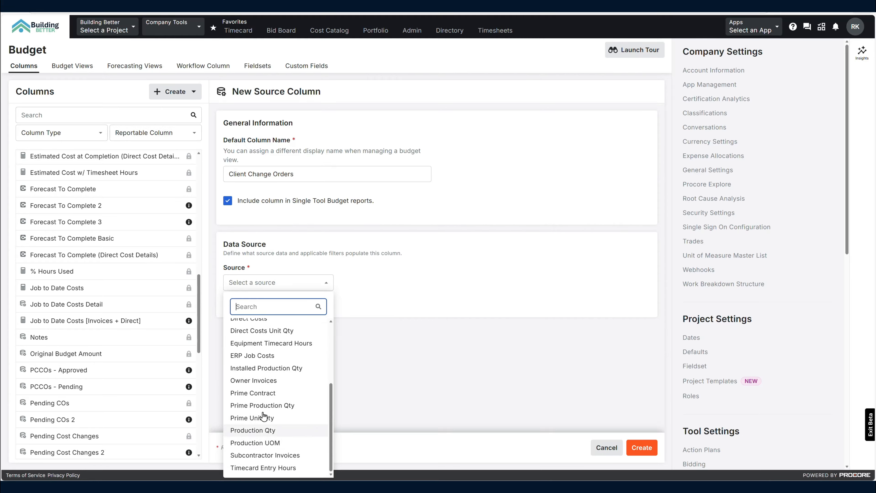
{"action": "left_click", "coordinate": [264, 393]}
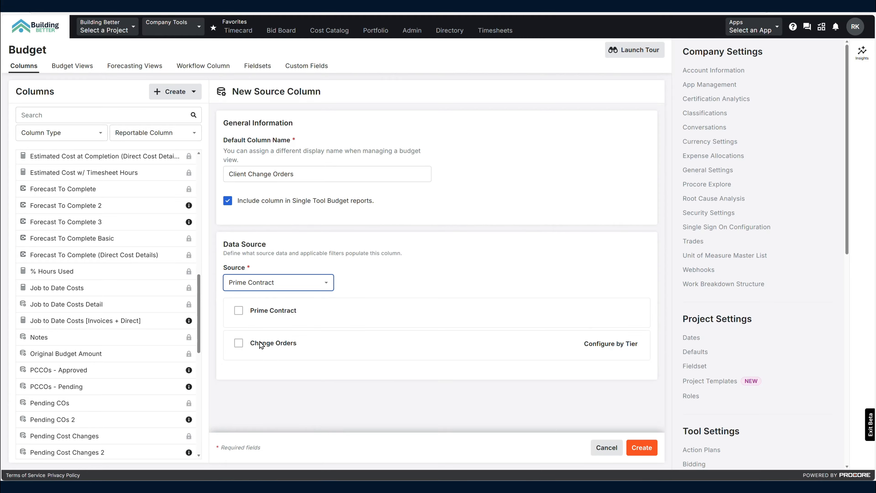
Try configuring the Prime Contract change orders by tier and switch back to the combined Change Orders option.
{"action": "left_click", "coordinate": [617, 345]}
{"action": "scroll", "coordinate": [338, 386], "scroll_direction": "down", "scroll_amount": 1}
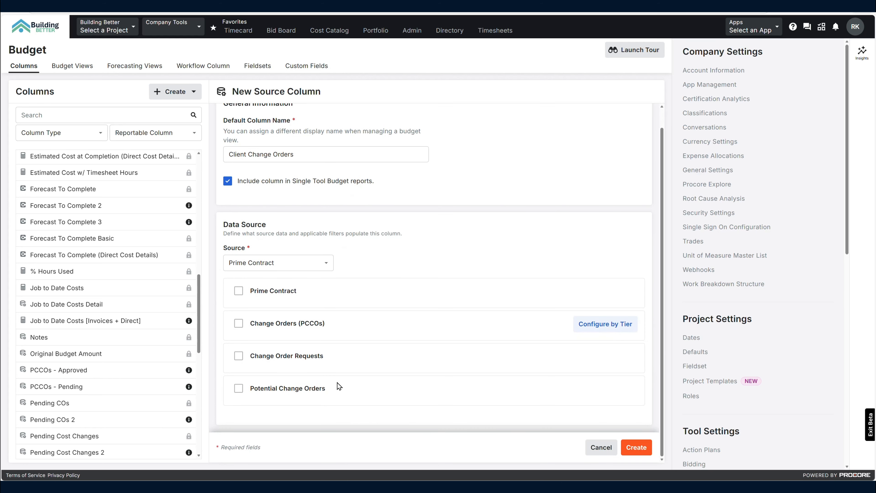
{"action": "left_click", "coordinate": [607, 330]}
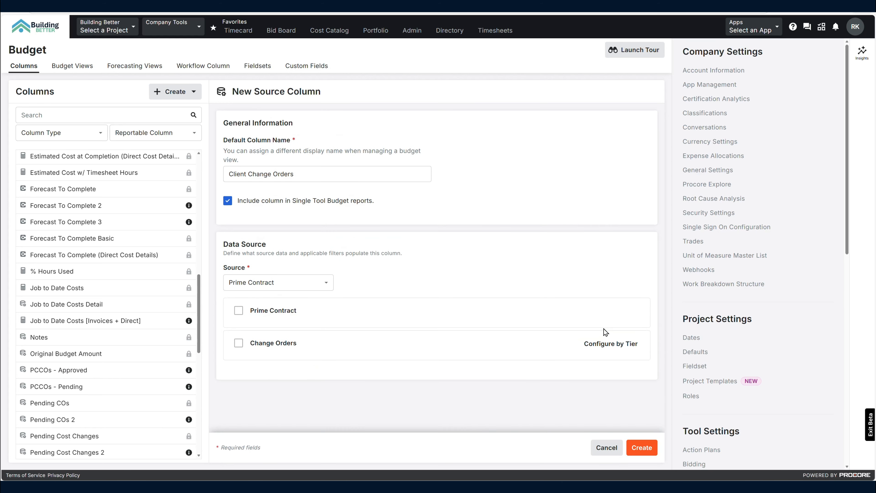
Include Change Orders with the Approved status in the source and rename the column "Client Change Orders - Approved".
{"action": "left_click", "coordinate": [238, 343]}
{"action": "left_click", "coordinate": [354, 378]}
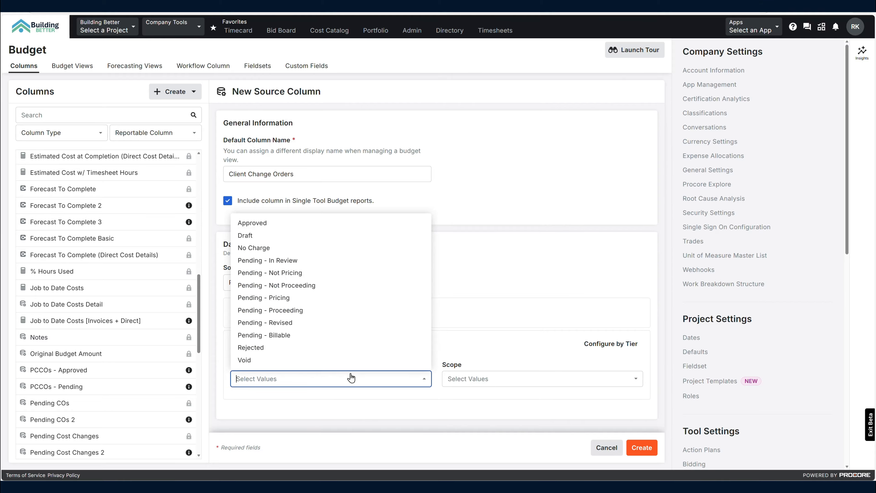
{"action": "left_click", "coordinate": [286, 224]}
{"action": "left_click", "coordinate": [342, 176]}
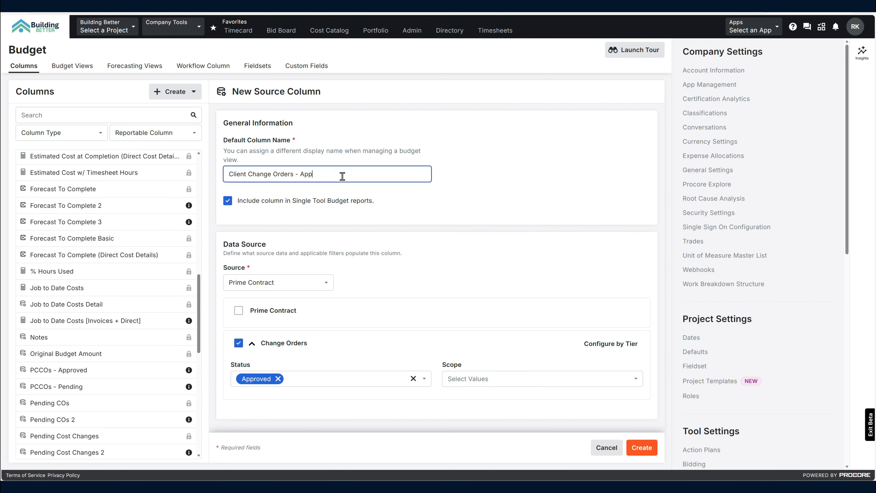
Check the Scope options for the change orders and create the source column without a scope filter.
{"action": "left_click", "coordinate": [481, 383]}
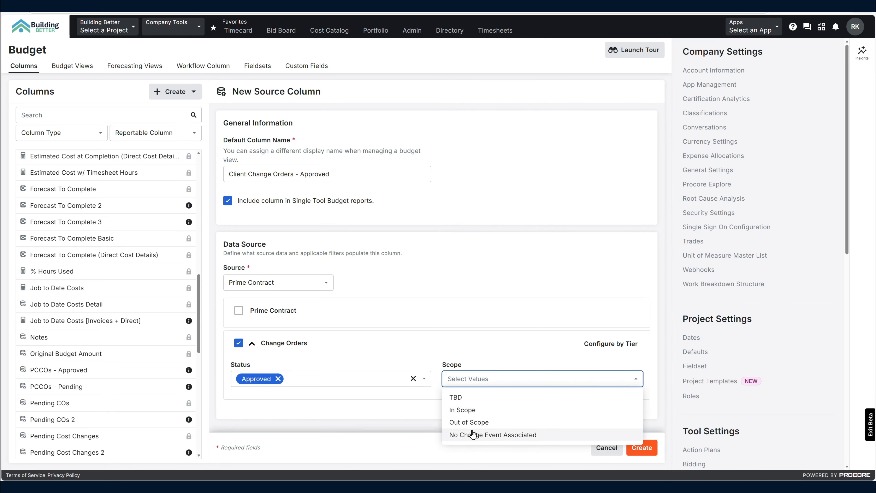
{"action": "left_click", "coordinate": [474, 347]}
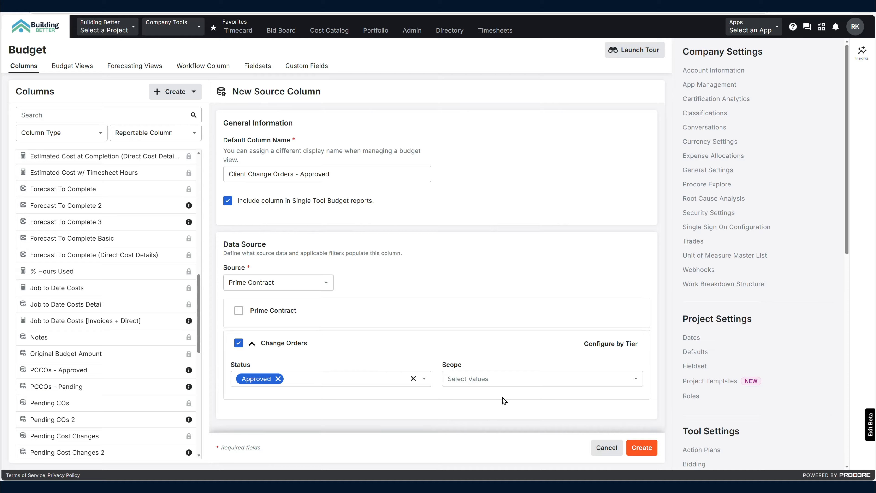
{"action": "left_click", "coordinate": [495, 380]}
{"action": "left_click", "coordinate": [475, 422]}
{"action": "left_click", "coordinate": [640, 447]}
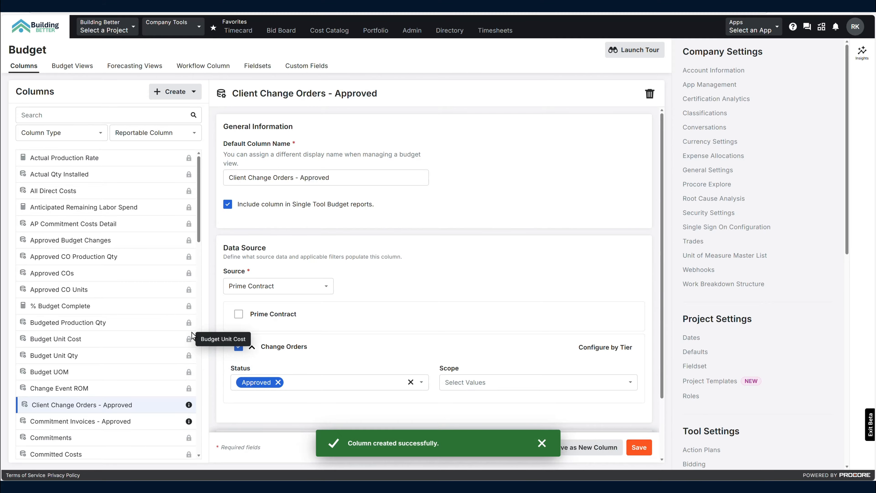
Open the "Commitment Invoices - Approved" column, include it in Single Tool Budget reports and save it.
{"action": "mouse_move", "coordinate": [189, 422]}
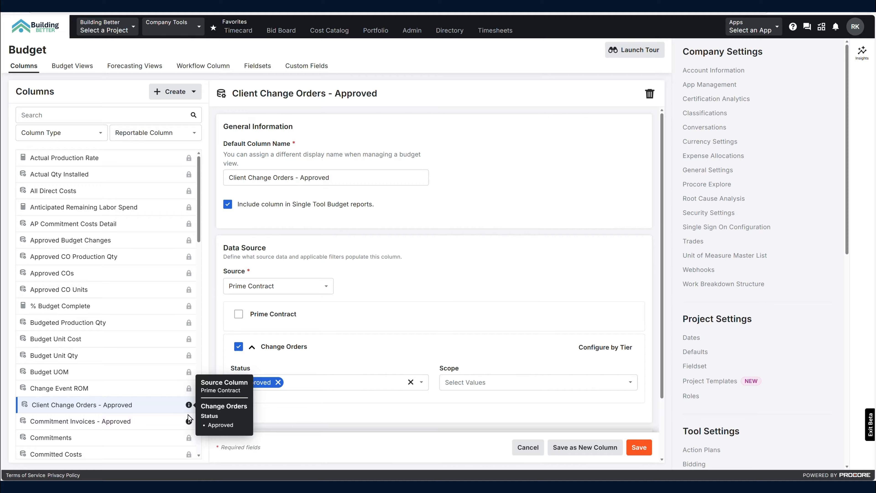
{"action": "left_click", "coordinate": [103, 388]}
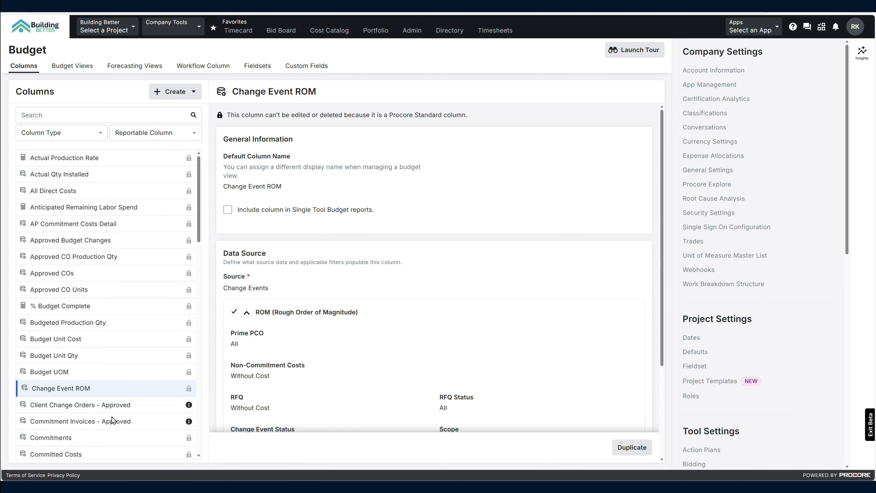
{"action": "left_click", "coordinate": [112, 419]}
{"action": "left_click", "coordinate": [228, 204]}
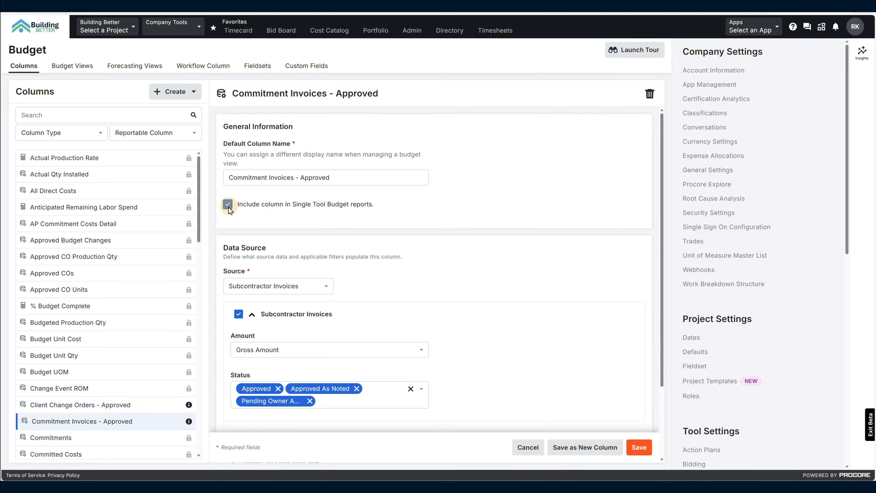
{"action": "left_click", "coordinate": [638, 447]}
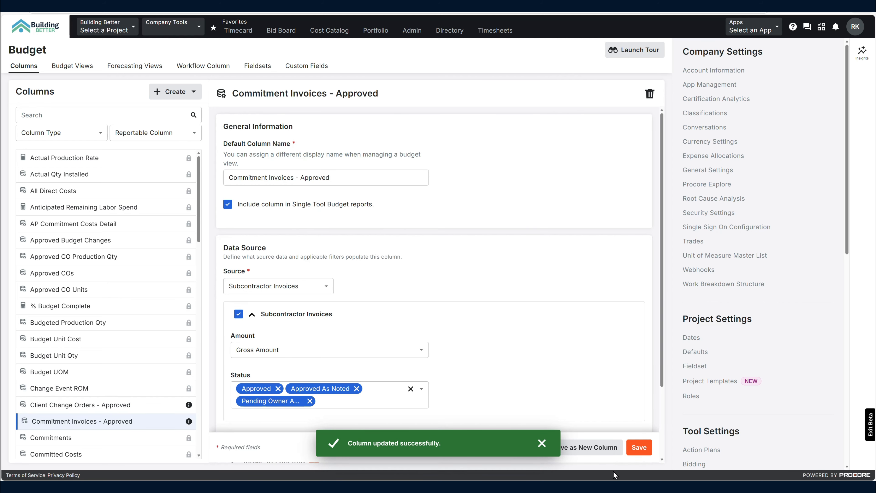
Look at the views and columns associated with the "Commitment Invoices - Approved" column and dismiss the save notification.
{"action": "scroll", "coordinate": [662, 385], "scroll_direction": "down", "scroll_amount": 3}
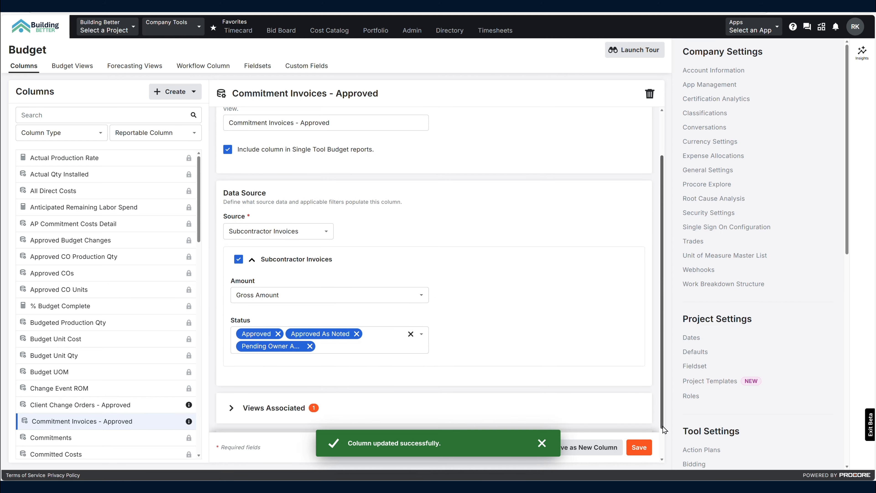
{"action": "left_click", "coordinate": [225, 377]}
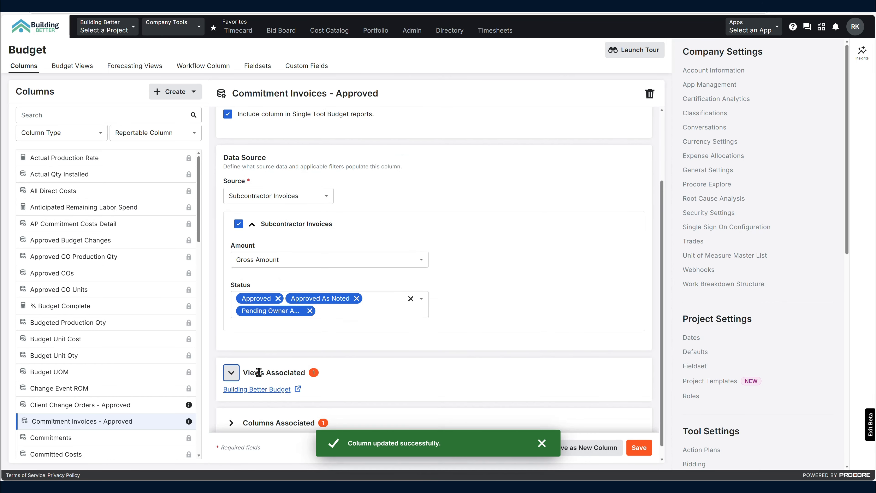
{"action": "scroll", "coordinate": [357, 389], "scroll_direction": "down", "scroll_amount": 1}
{"action": "left_click", "coordinate": [231, 410]}
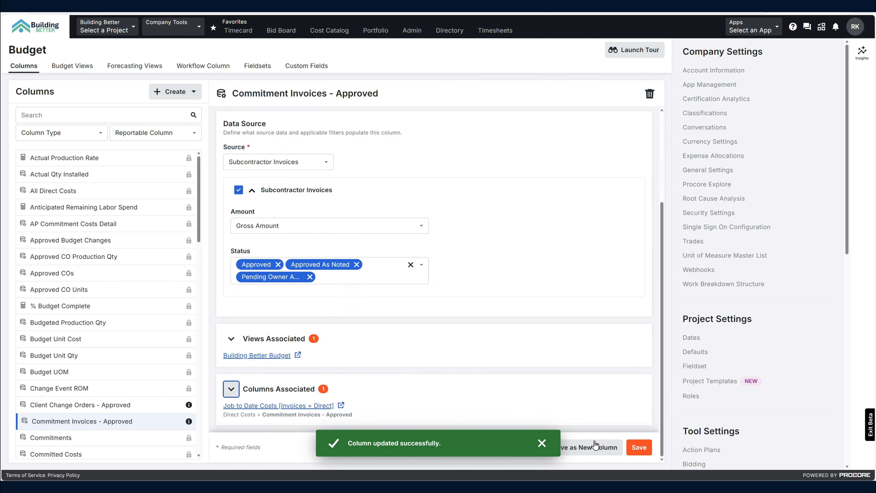
{"action": "left_click", "coordinate": [541, 442]}
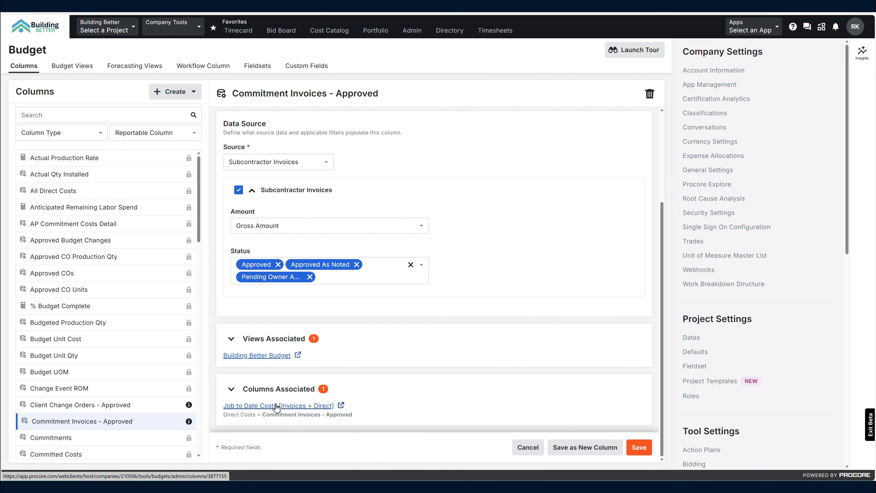
Open the "Job to Date Costs [Invoices + Direct]" column and look at its format and formula operator options.
{"action": "scroll", "coordinate": [73, 379], "scroll_direction": "down", "scroll_amount": 4}
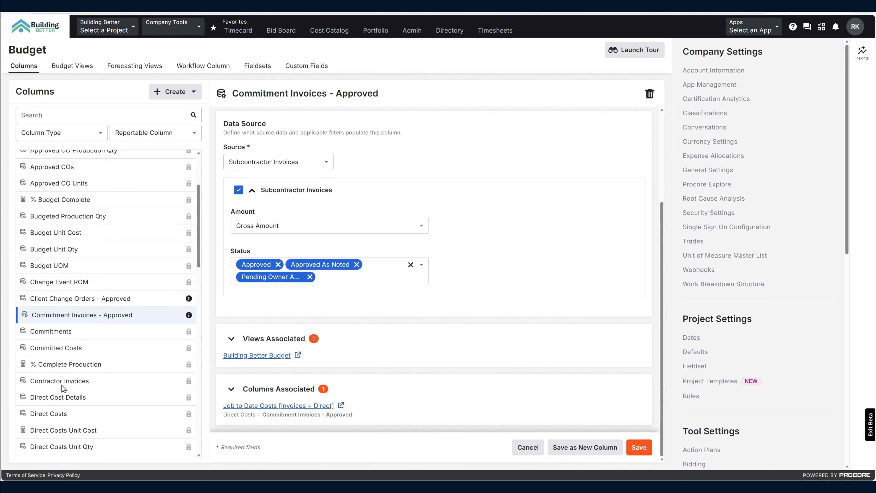
{"action": "scroll", "coordinate": [87, 376], "scroll_direction": "up", "scroll_amount": 4}
{"action": "scroll", "coordinate": [97, 383], "scroll_direction": "down", "scroll_amount": 18}
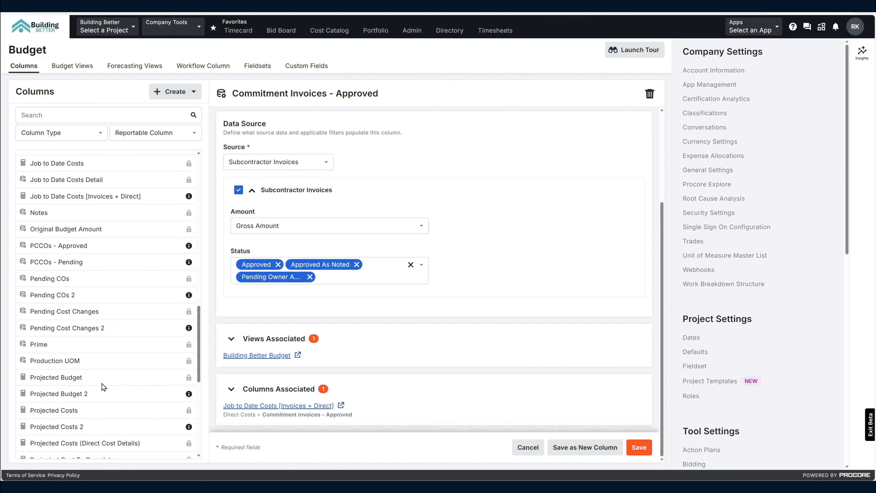
{"action": "scroll", "coordinate": [103, 386], "scroll_direction": "up", "scroll_amount": 3}
{"action": "left_click", "coordinate": [133, 231]}
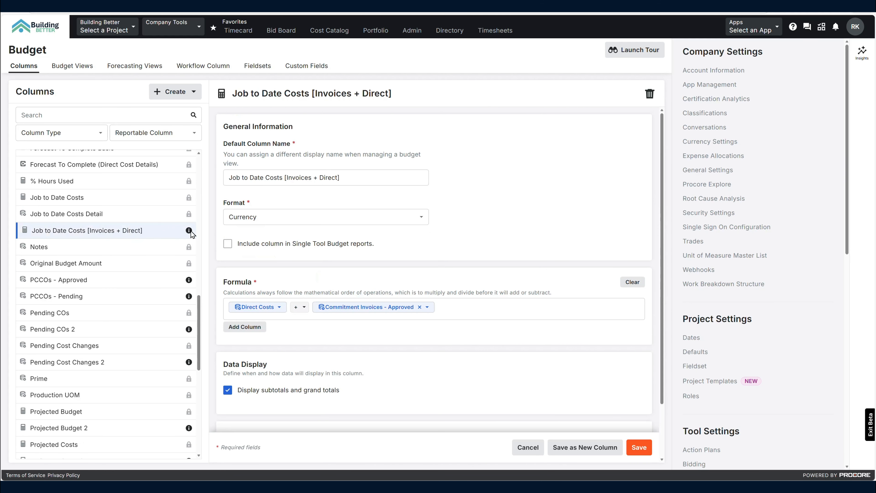
{"action": "left_click", "coordinate": [403, 219]}
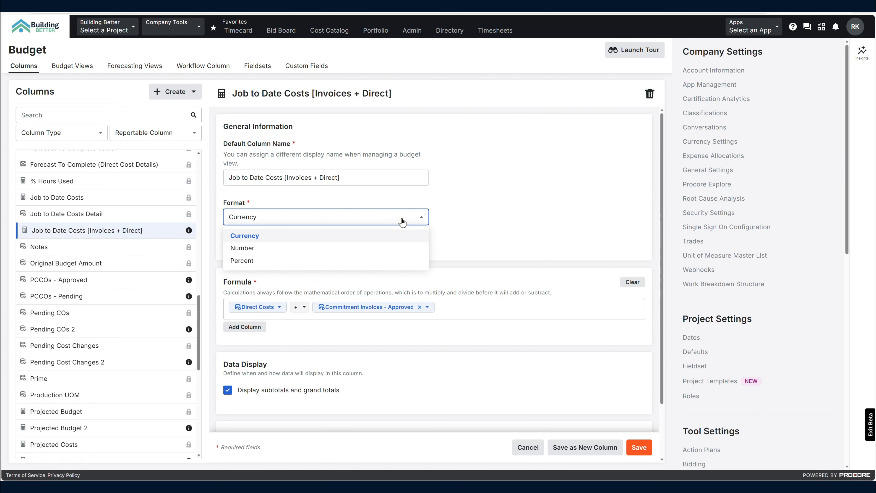
{"action": "left_click", "coordinate": [402, 221]}
{"action": "left_click", "coordinate": [299, 306]}
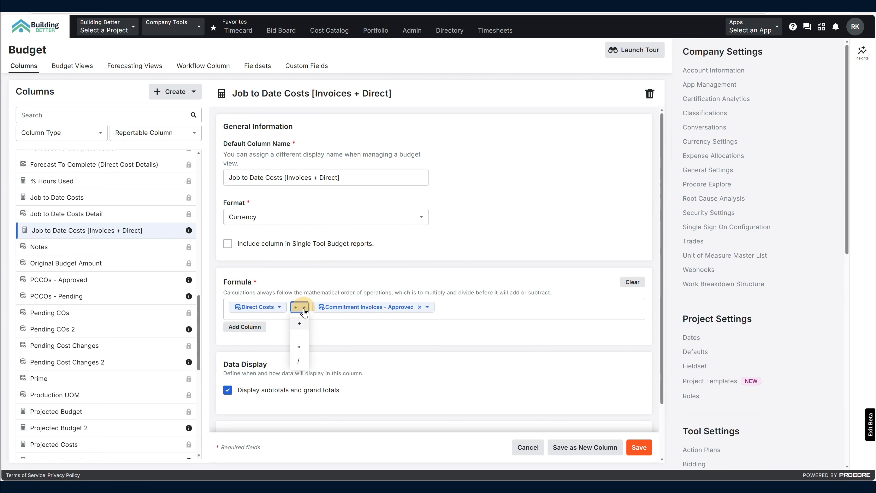
{"action": "left_click", "coordinate": [374, 341]}
Try adding a third column to the formula, remove it again and recheck the operator choices.
{"action": "left_click", "coordinate": [243, 326]}
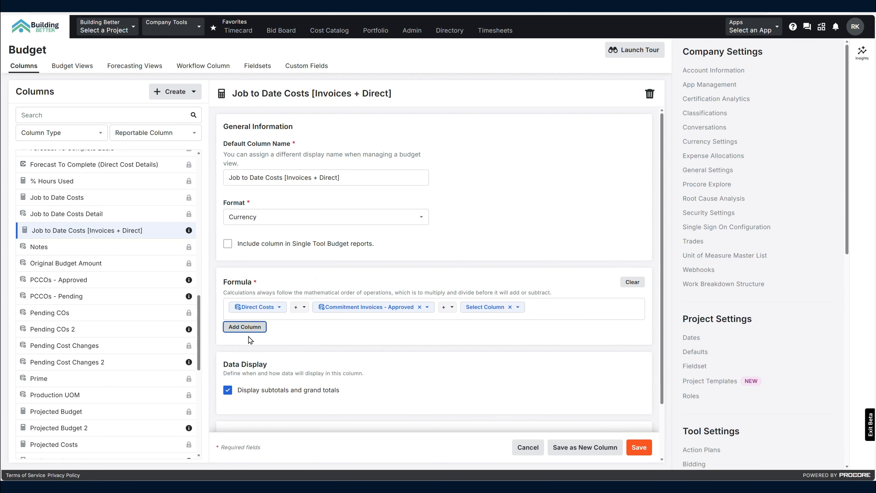
{"action": "left_click", "coordinate": [487, 308]}
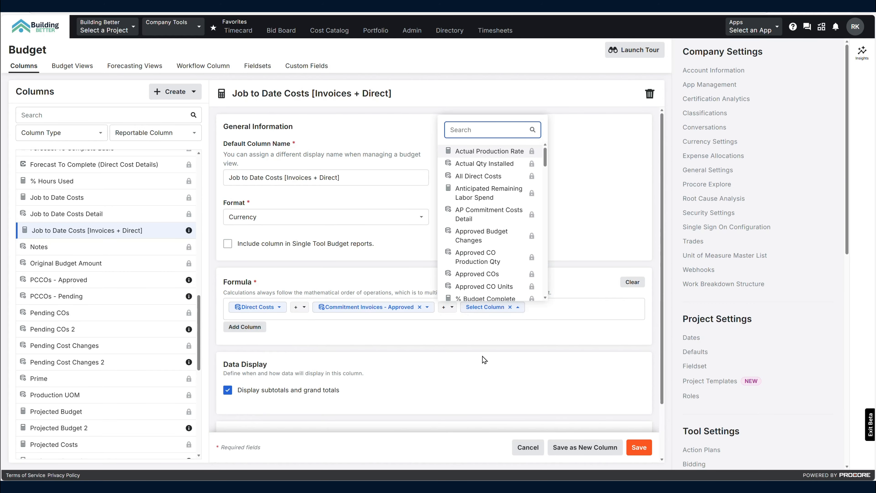
{"action": "left_click", "coordinate": [509, 307]}
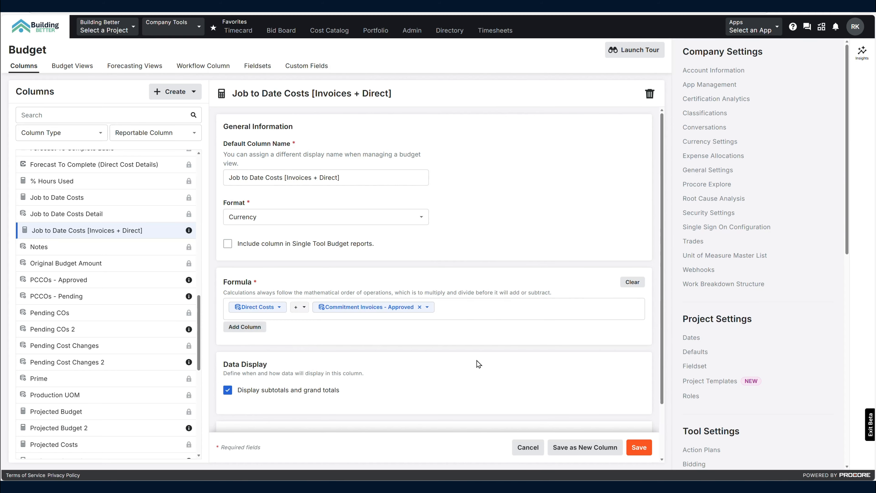
{"action": "left_click", "coordinate": [303, 310]}
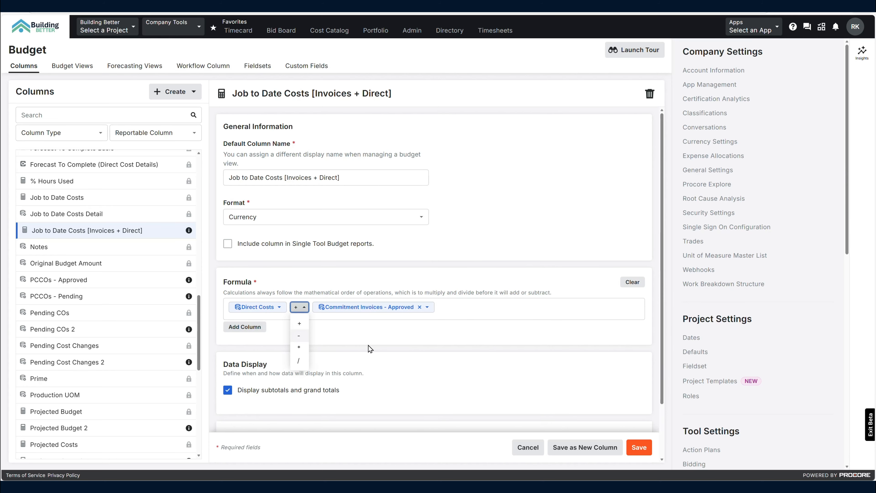
{"action": "left_click", "coordinate": [337, 353]}
Look at the views and columns associated with the "Job to Date Costs [Invoices + Direct]" column.
{"action": "scroll", "coordinate": [335, 361], "scroll_direction": "down", "scroll_amount": 2}
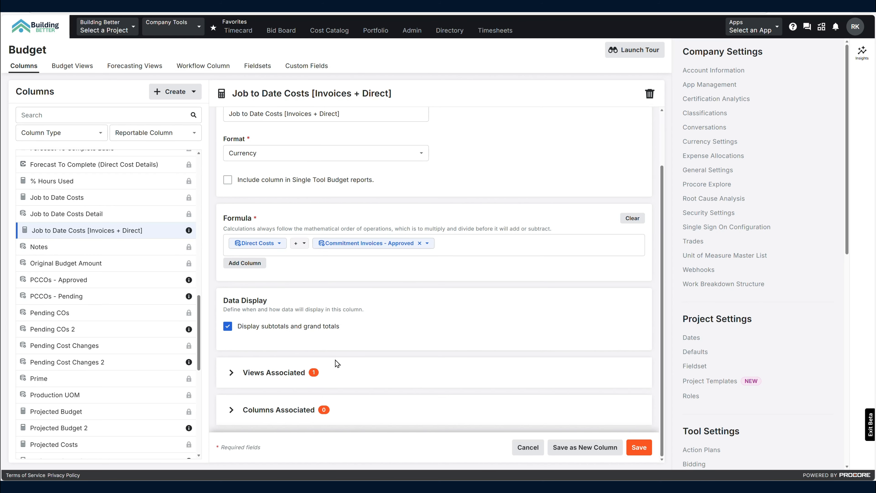
{"action": "left_click", "coordinate": [231, 375]}
{"action": "left_click", "coordinate": [231, 373]}
{"action": "left_click", "coordinate": [231, 409]}
{"action": "scroll", "coordinate": [243, 388], "scroll_direction": "up", "scroll_amount": 3}
Look at the project assignment options of the Procore Standard Budget view, including Only specific projects, and cancel without changes.
{"action": "left_click", "coordinate": [83, 68]}
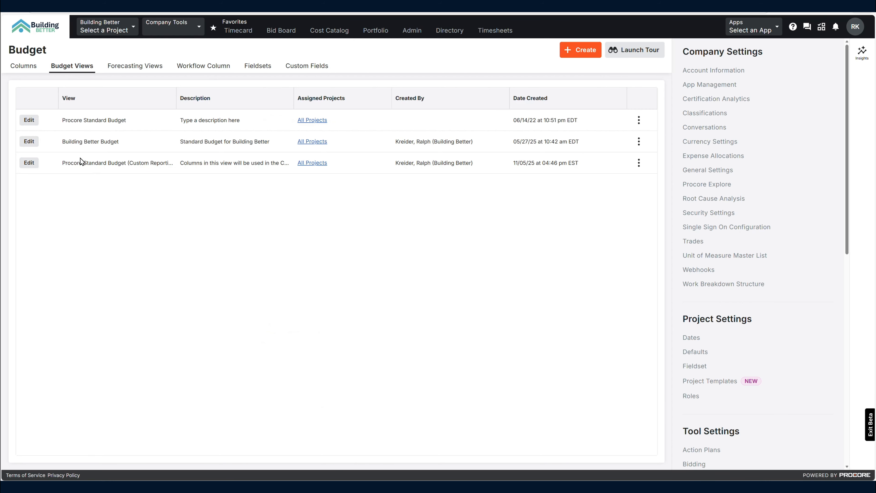
{"action": "left_click", "coordinate": [637, 120]}
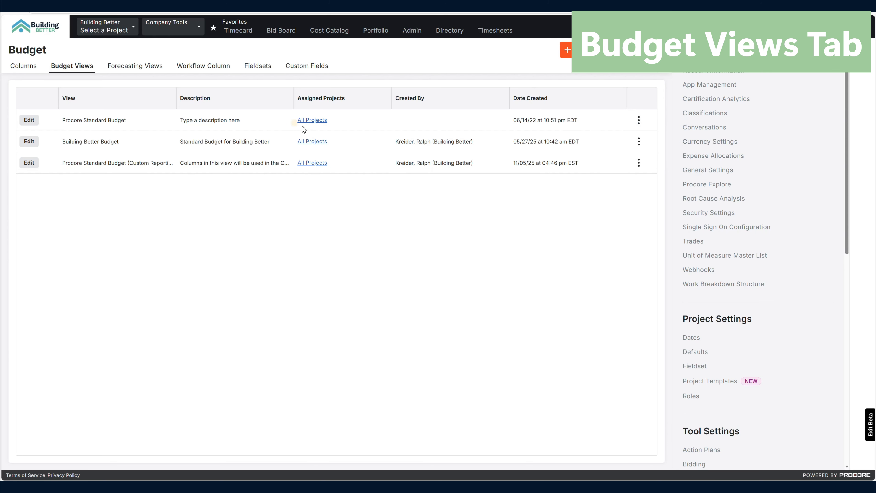
{"action": "left_click", "coordinate": [313, 120]}
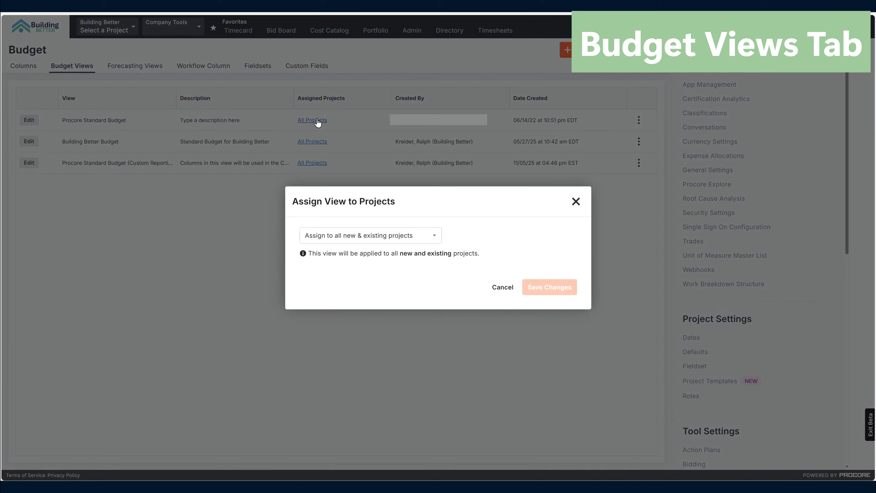
{"action": "left_click", "coordinate": [398, 236]}
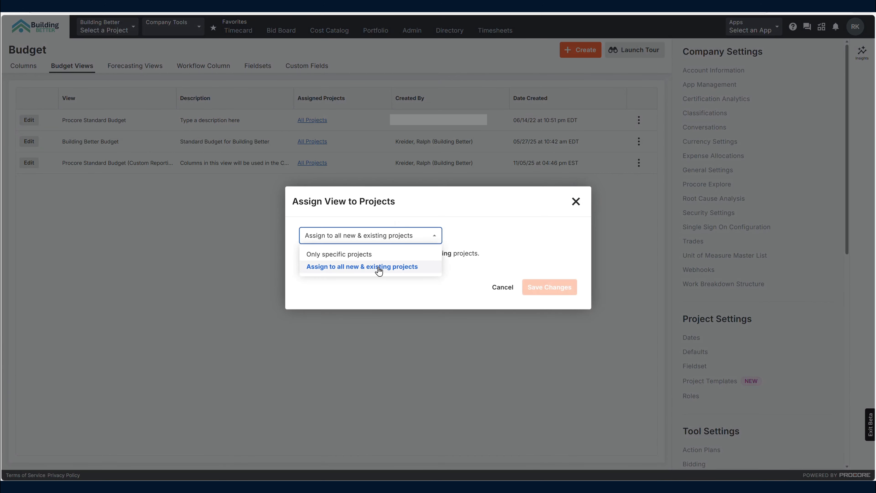
{"action": "left_click", "coordinate": [381, 255]}
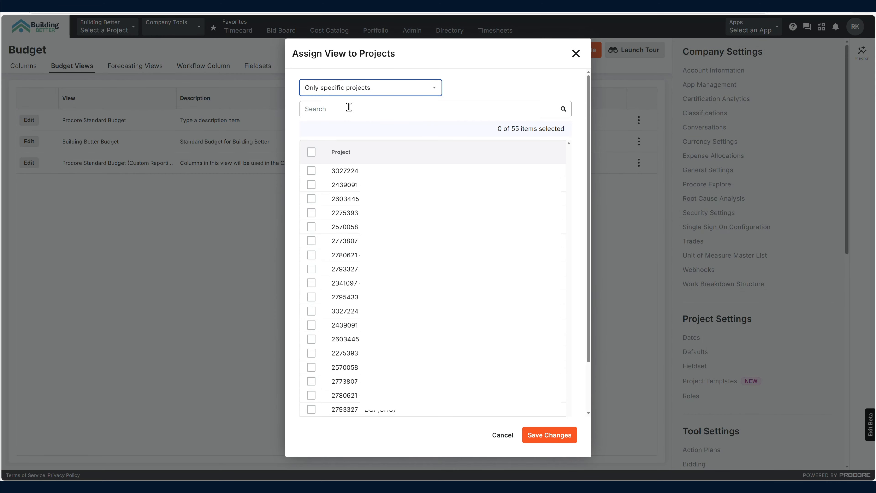
{"action": "left_click", "coordinate": [388, 89]}
{"action": "left_click", "coordinate": [372, 119]}
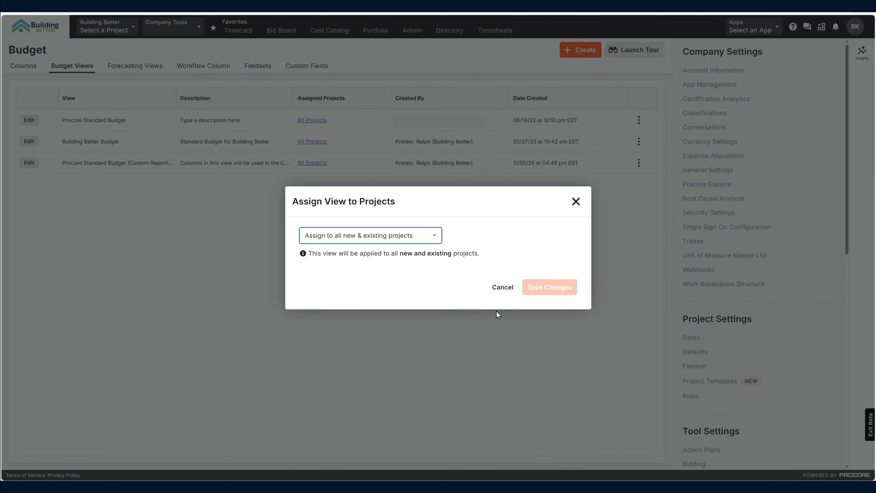
{"action": "left_click", "coordinate": [511, 293]}
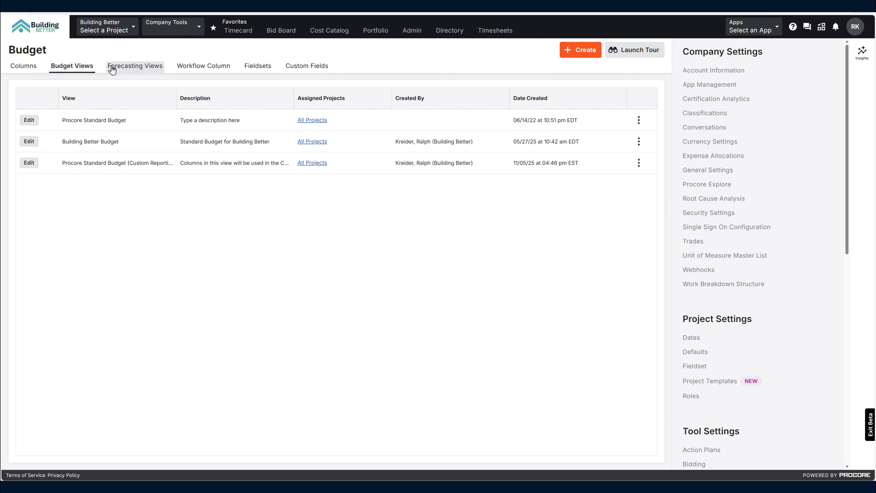
Assign the Procore Standard Forecast forecasting view to all listed projects and save the assignment.
{"action": "left_click", "coordinate": [129, 65]}
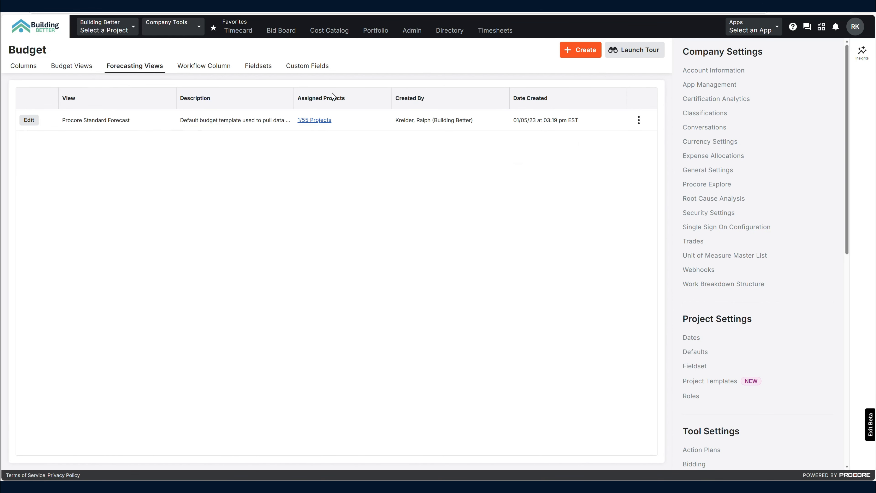
{"action": "left_click", "coordinate": [327, 123]}
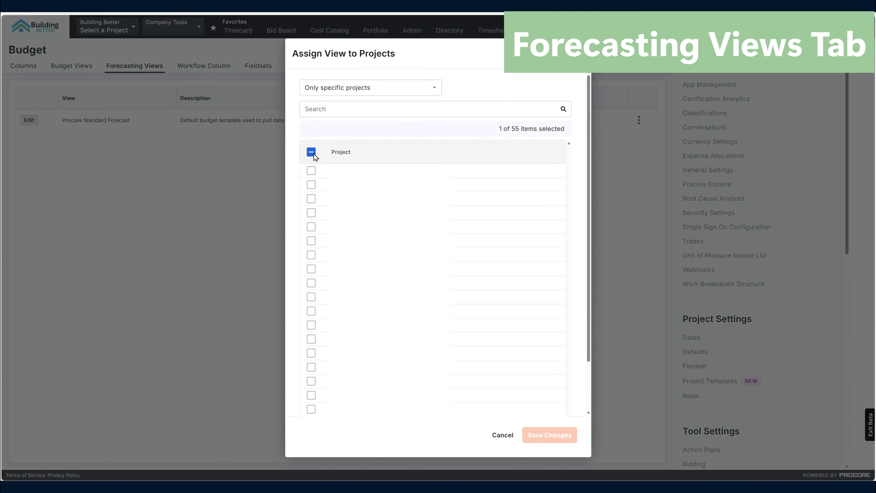
{"action": "left_click", "coordinate": [311, 152]}
{"action": "left_click", "coordinate": [548, 437]}
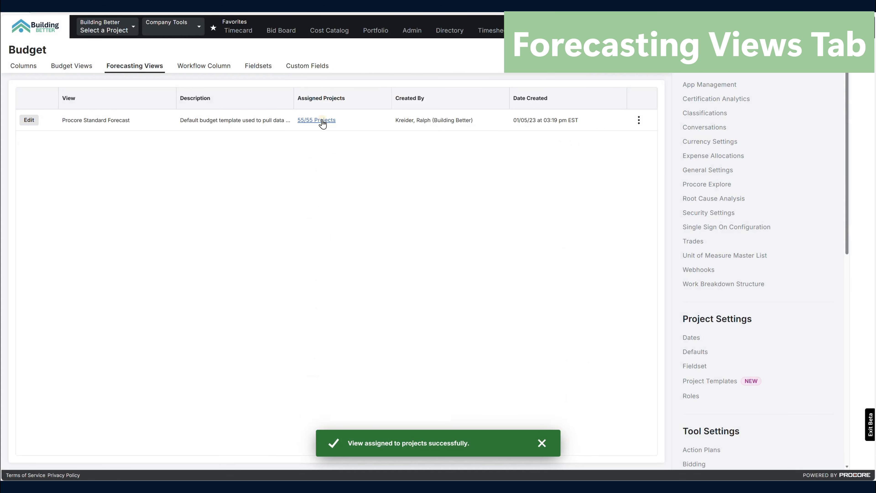
Switch the Procore Standard Forecast view's assignment from only specific projects to all projects and save the change.
{"action": "left_click", "coordinate": [324, 120]}
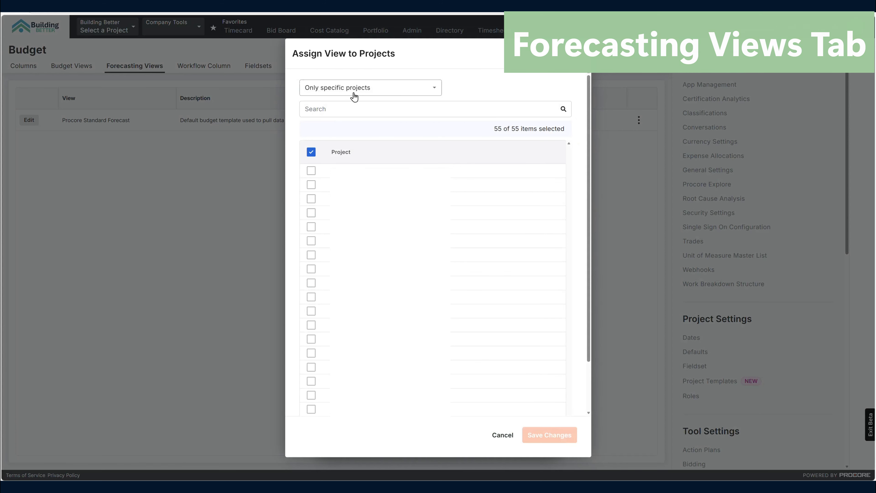
{"action": "left_click", "coordinate": [349, 91]}
{"action": "left_click", "coordinate": [349, 118]}
{"action": "left_click", "coordinate": [548, 287]}
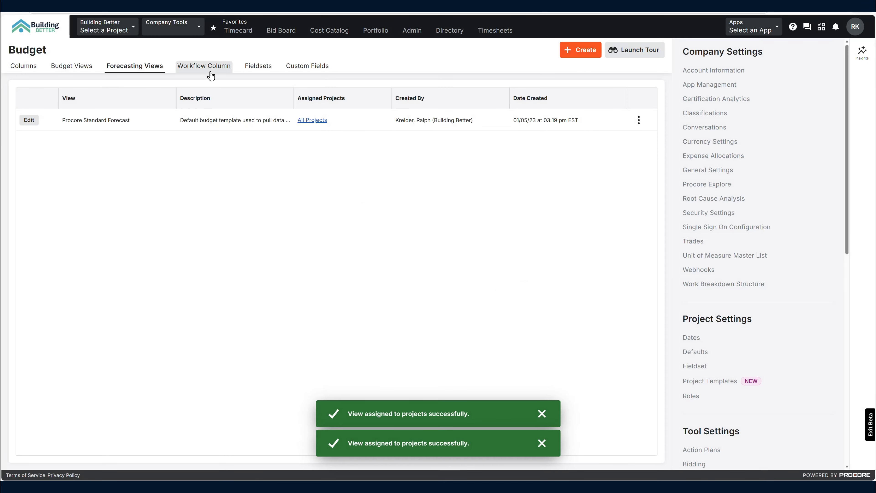
Set the column used for conditional workflow steps to % Budget Complete.
{"action": "left_click", "coordinate": [206, 71]}
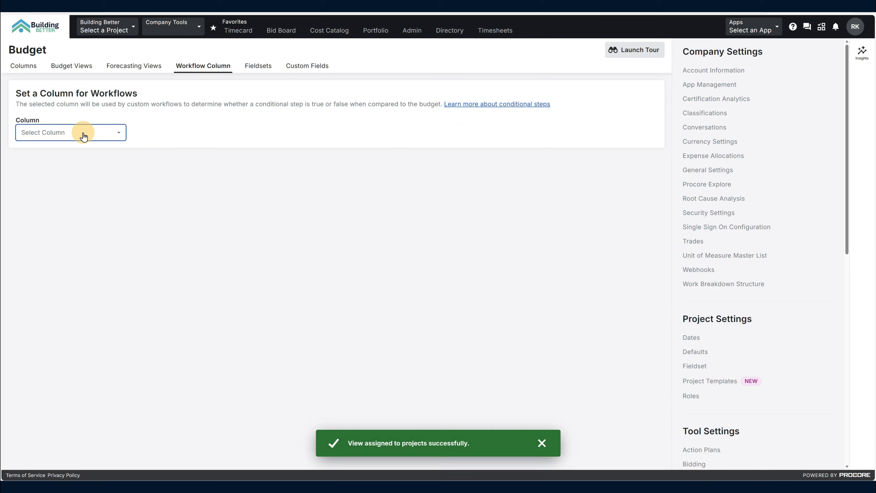
{"action": "left_click", "coordinate": [83, 135]}
{"action": "scroll", "coordinate": [78, 248], "scroll_direction": "down", "scroll_amount": 3}
{"action": "left_click", "coordinate": [72, 261]}
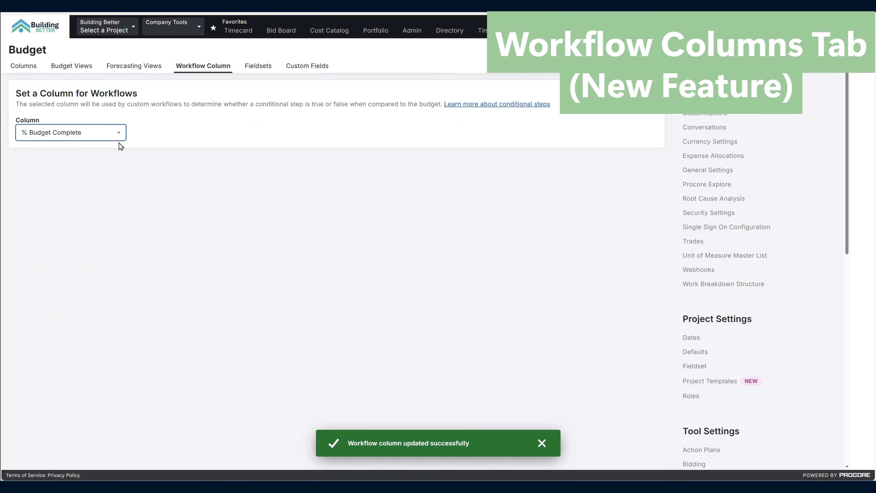
Change the budget's workflow column to Forecast To Complete.
{"action": "left_click", "coordinate": [118, 135]}
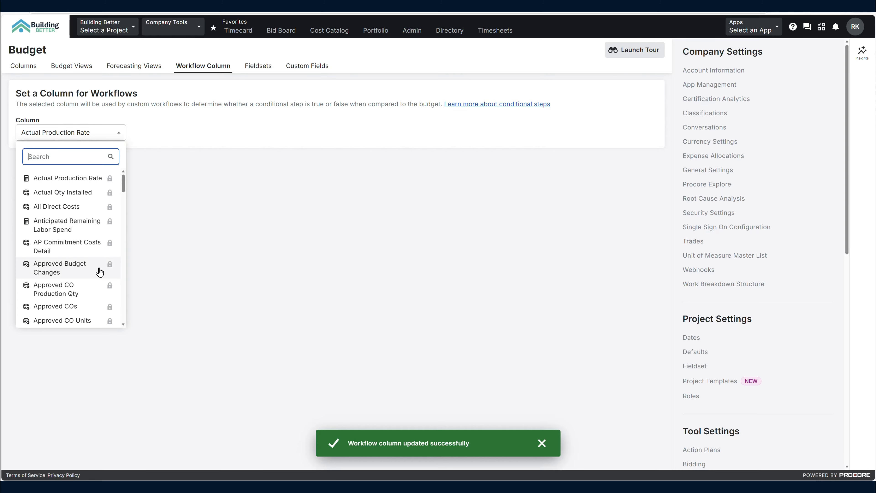
{"action": "scroll", "coordinate": [99, 272], "scroll_direction": "down", "scroll_amount": 15}
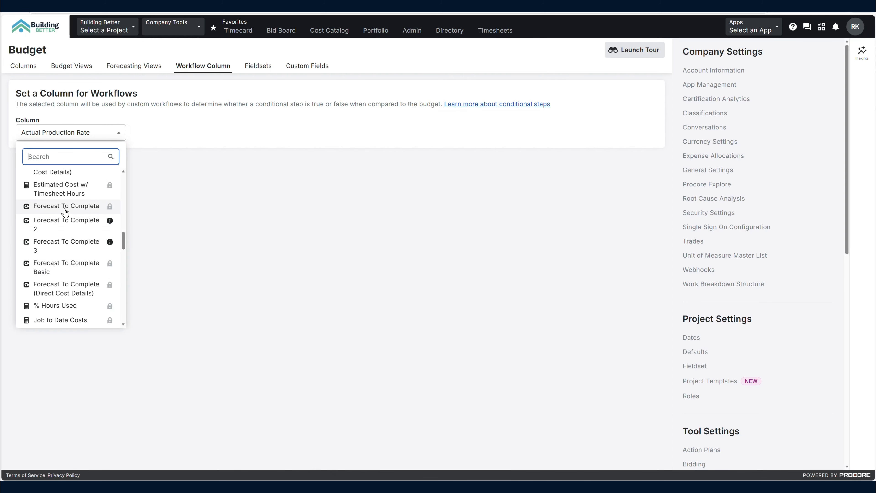
{"action": "left_click", "coordinate": [64, 207]}
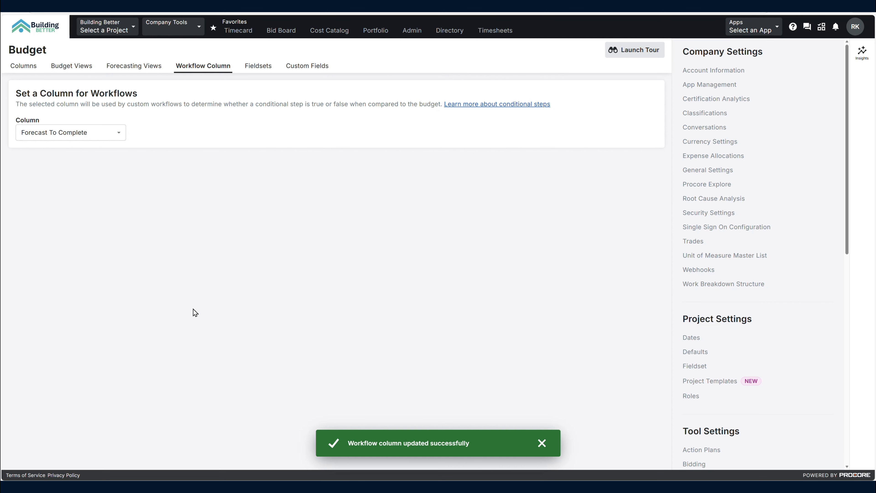
Look at the budget fieldsets and the options for creating one, cancel, and view the list of custom fields.
{"action": "left_click", "coordinate": [256, 68]}
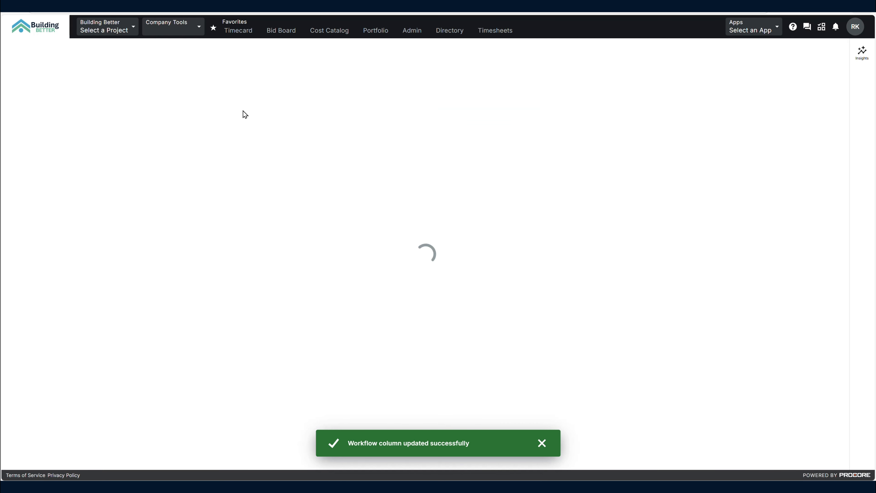
{"action": "left_click", "coordinate": [621, 120]}
{"action": "left_click", "coordinate": [478, 296]}
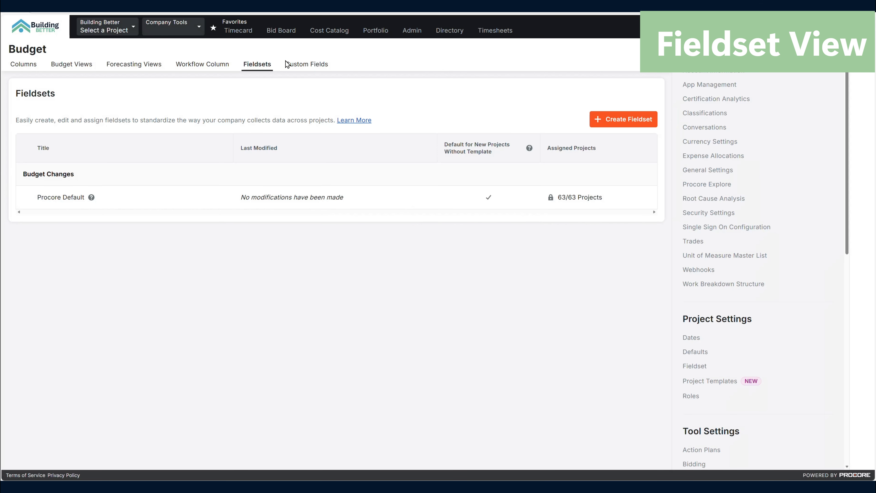
{"action": "left_click", "coordinate": [315, 67]}
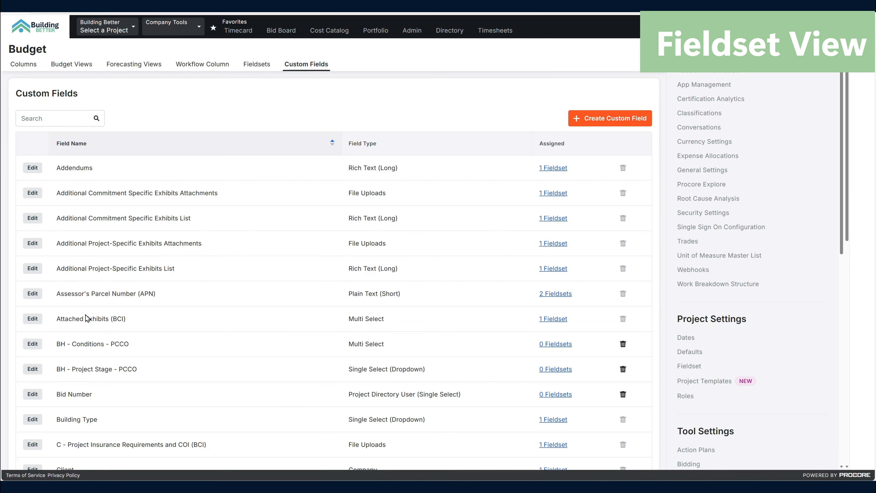
Look through the whole list of budget columns and check which column types can be created, without creating any.
{"action": "left_click", "coordinate": [15, 68]}
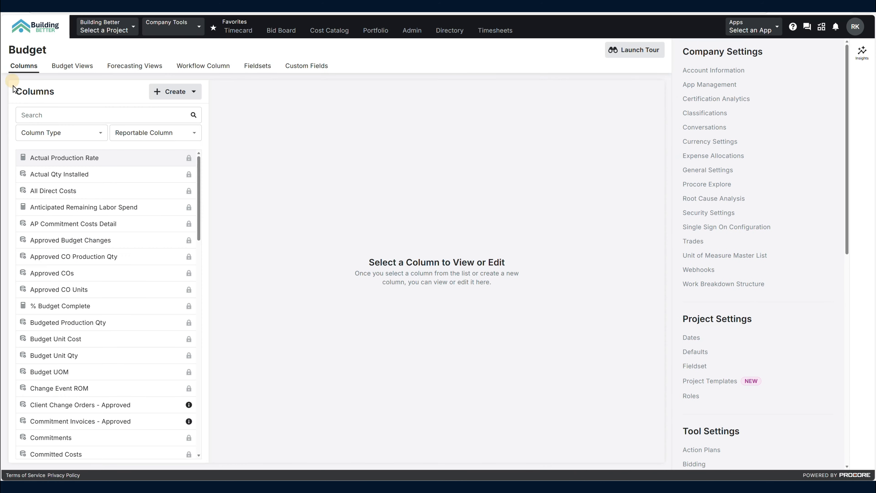
{"action": "scroll", "coordinate": [134, 310], "scroll_direction": "down", "scroll_amount": 10}
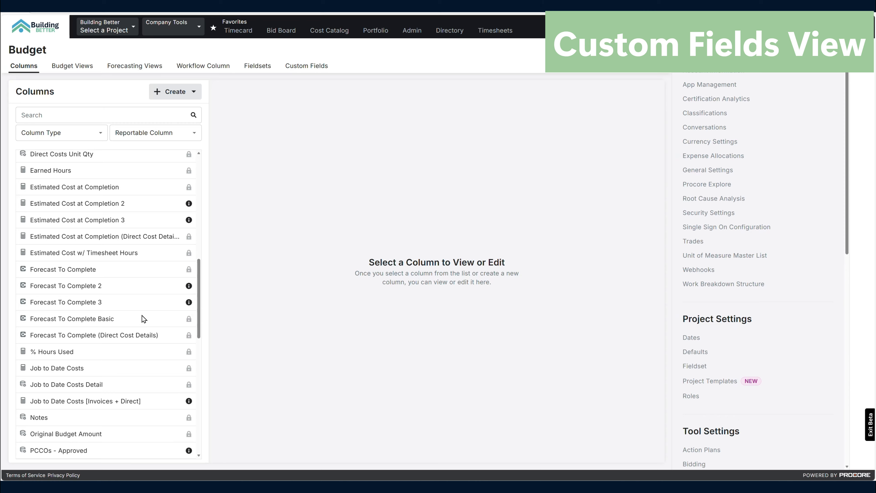
{"action": "scroll", "coordinate": [144, 319], "scroll_direction": "down", "scroll_amount": 15}
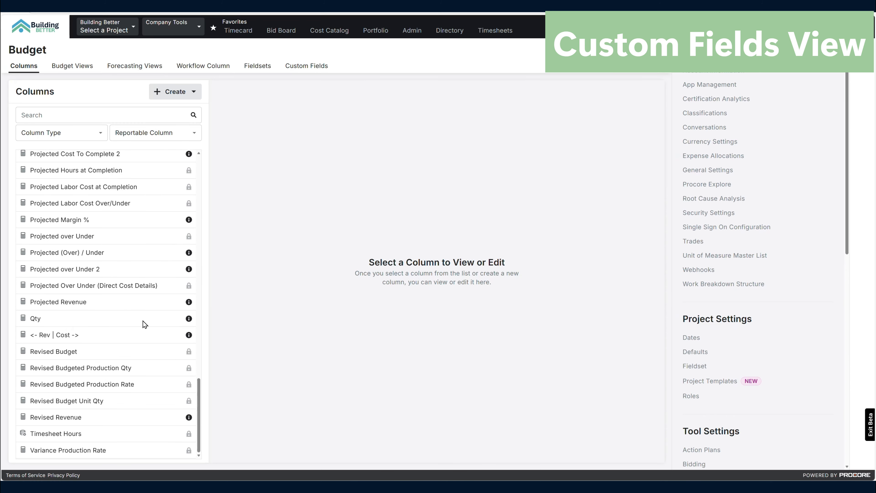
{"action": "scroll", "coordinate": [134, 279], "scroll_direction": "up", "scroll_amount": 20}
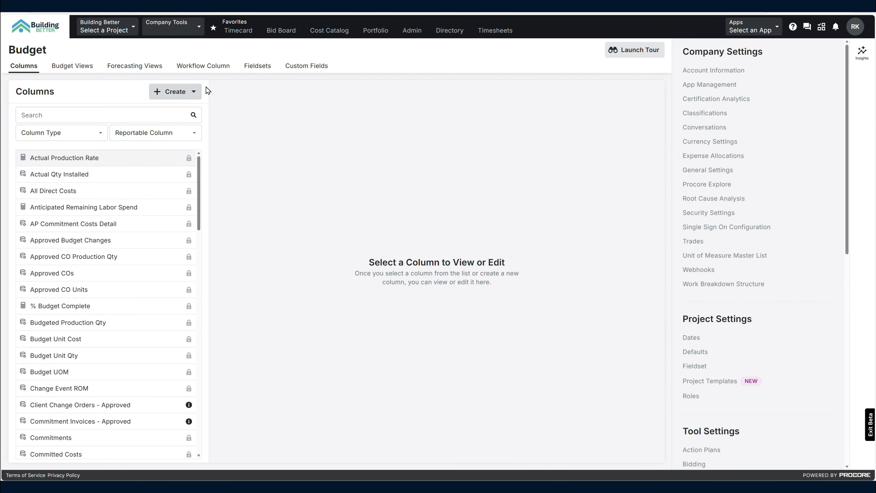
{"action": "left_click", "coordinate": [194, 91]}
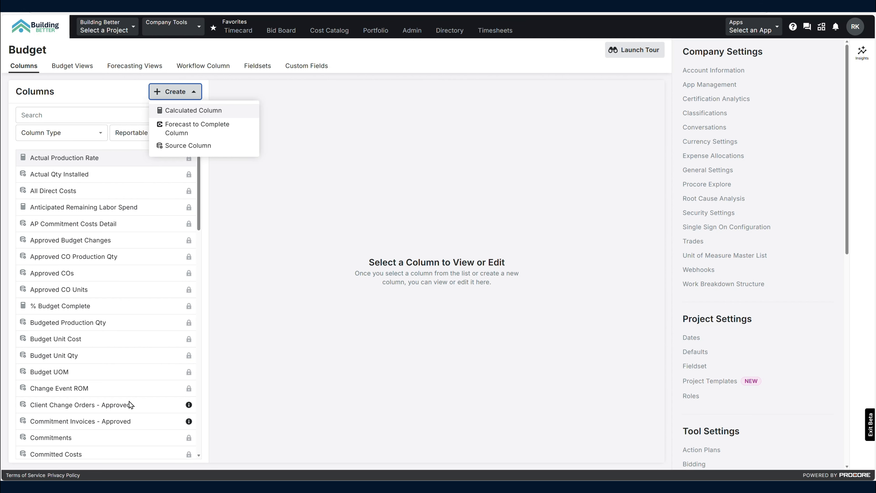
{"action": "left_click", "coordinate": [342, 202]}
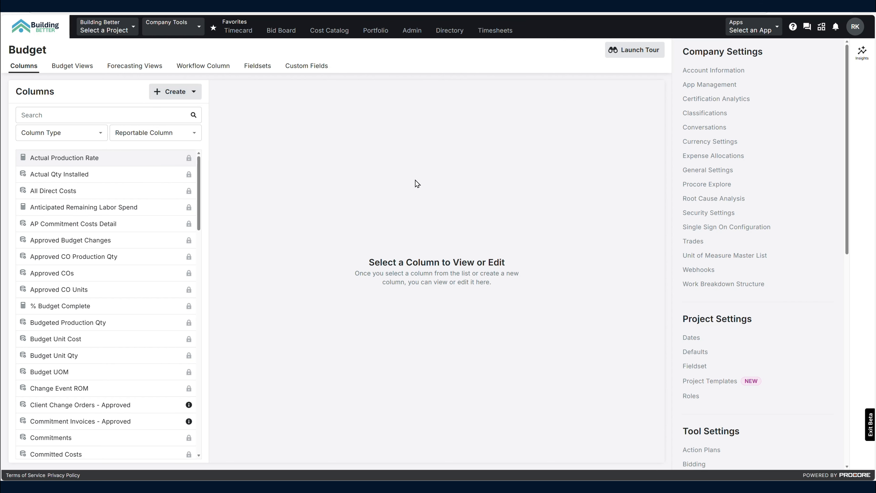
Go through all five pages of the new budget and forecasting views configuration tour and finish it.
{"action": "left_click", "coordinate": [621, 48]}
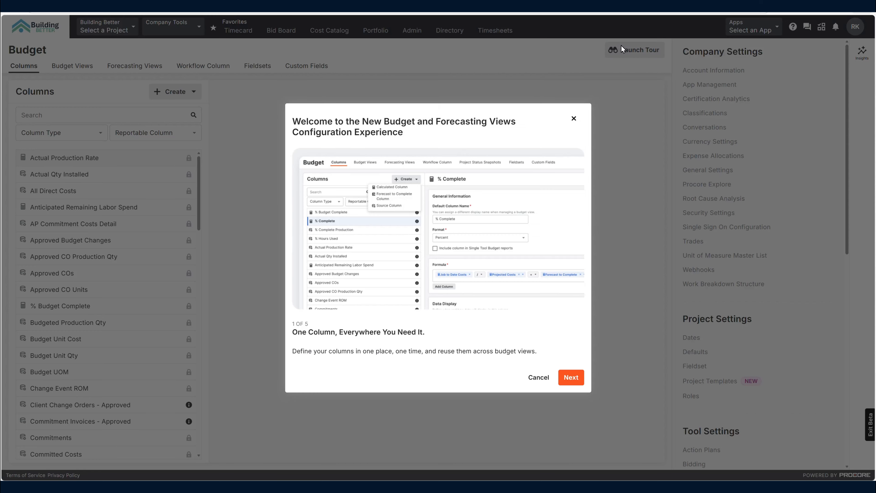
{"action": "left_click", "coordinate": [574, 381]}
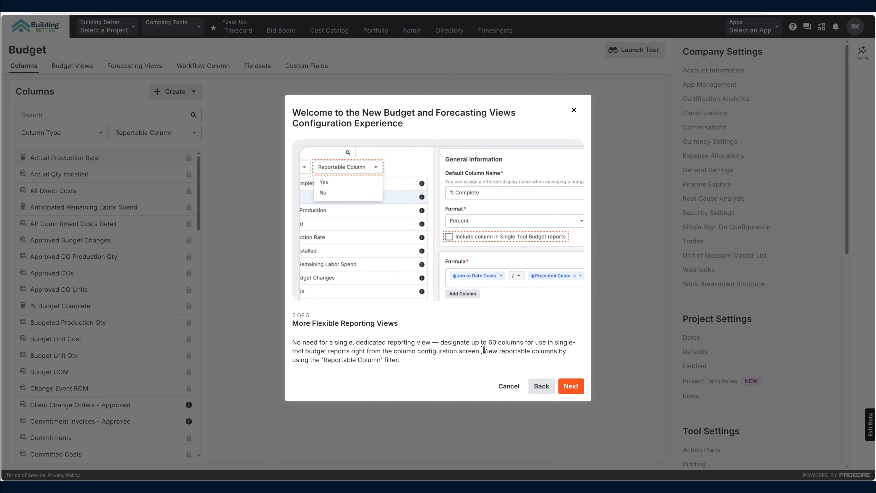
{"action": "left_click", "coordinate": [571, 386]}
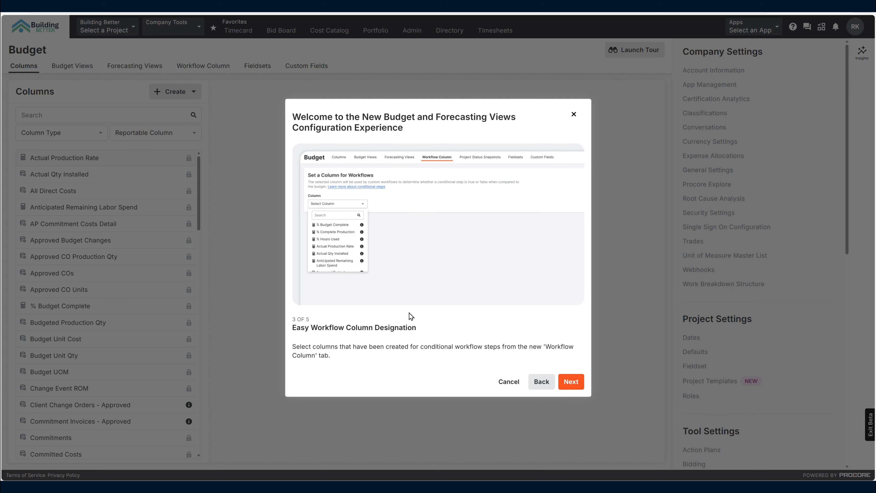
{"action": "left_click", "coordinate": [567, 386]}
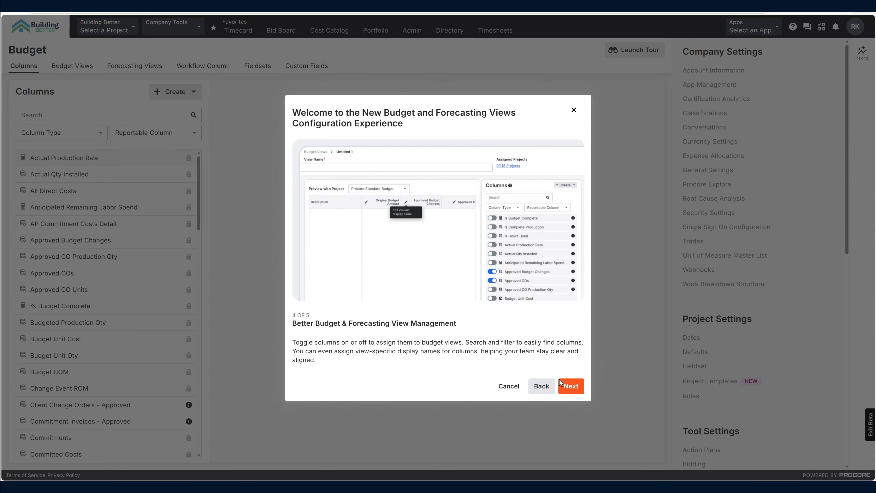
{"action": "left_click", "coordinate": [572, 389]}
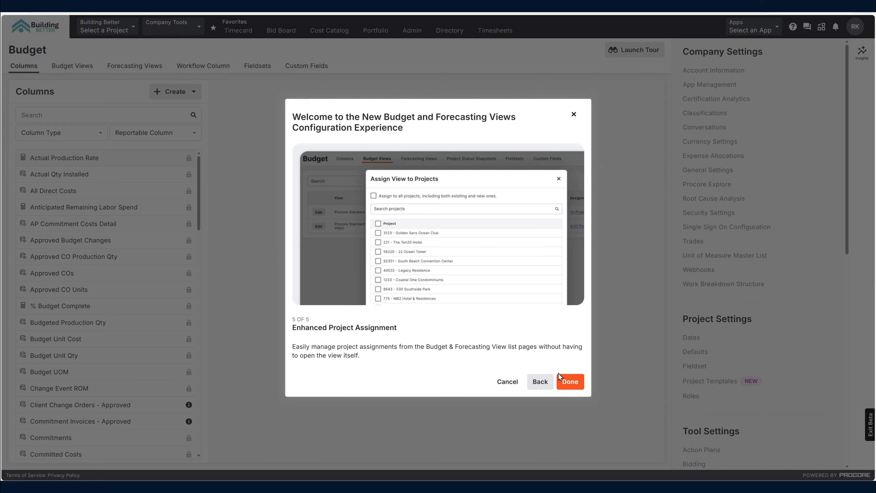
{"action": "left_click", "coordinate": [575, 385]}
Open the Building Better Budget view for editing, check the original name behind the Original Revenue column, and cancel the renaming.
{"action": "left_click", "coordinate": [72, 65]}
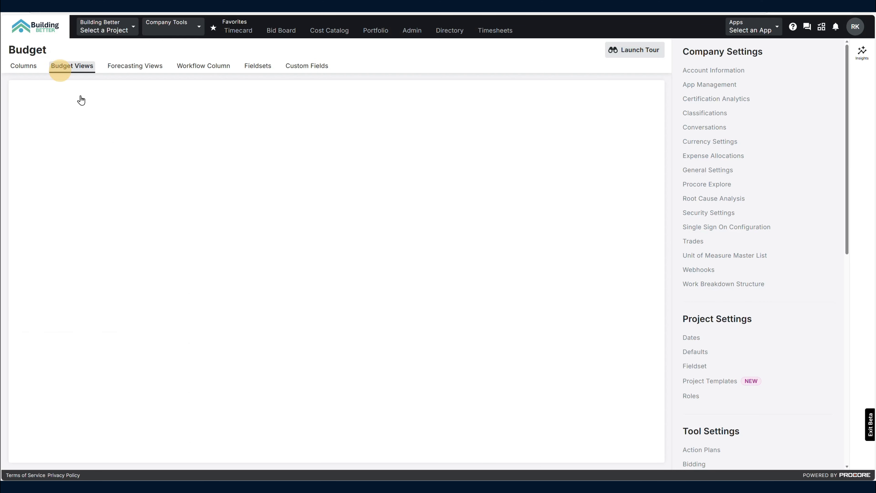
{"action": "left_click", "coordinate": [29, 142]}
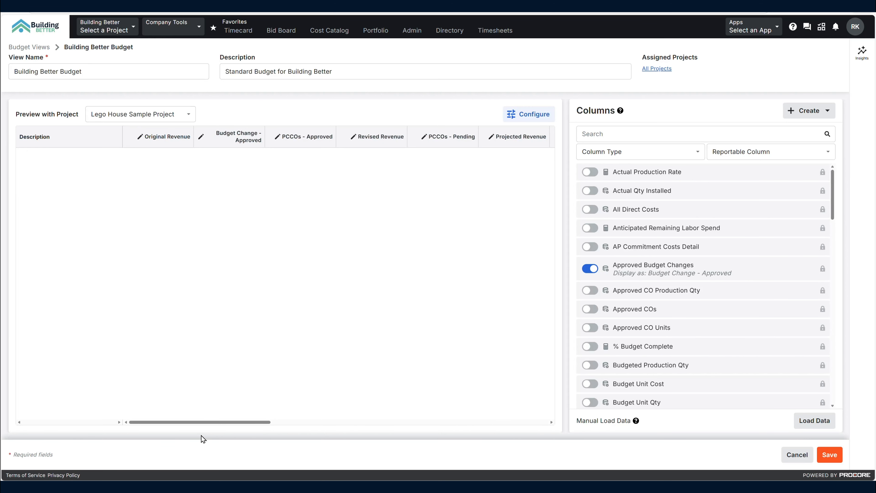
{"action": "left_click_drag", "start_coordinate": [213, 421], "coordinate": [25, 397]}
{"action": "left_click", "coordinate": [140, 138]}
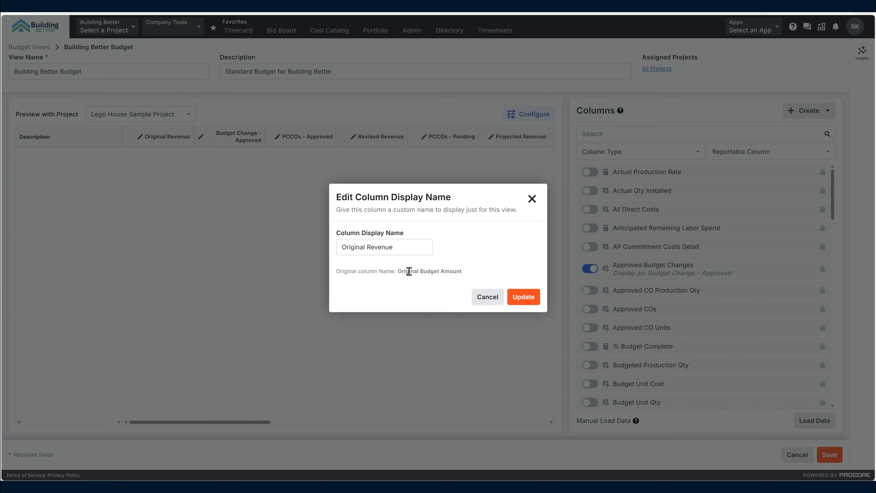
{"action": "left_click_drag", "start_coordinate": [399, 270], "coordinate": [497, 276]}
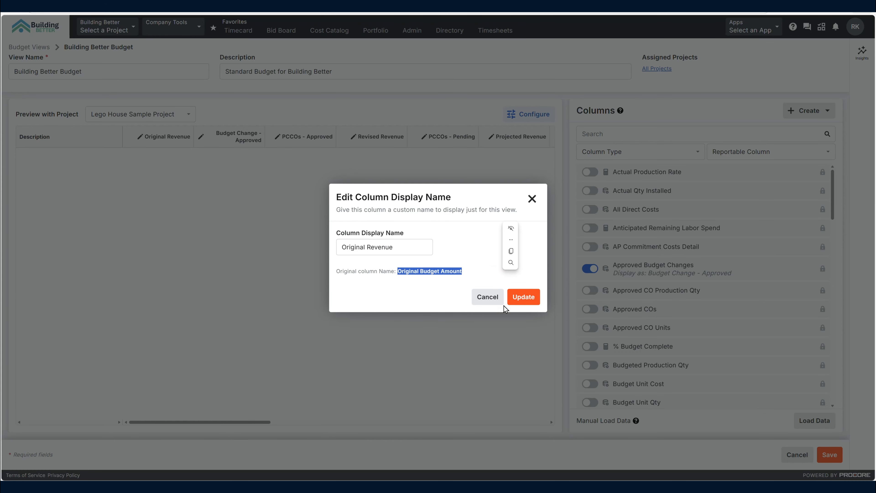
{"action": "left_click", "coordinate": [491, 300]}
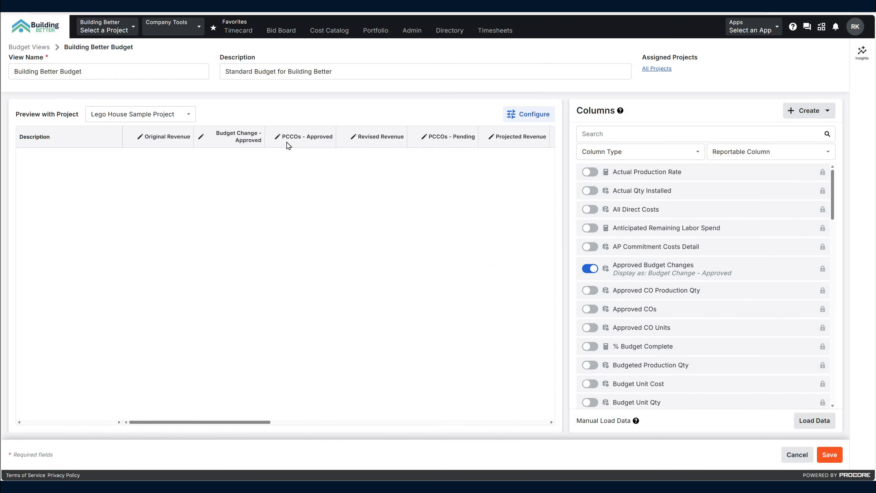
Check the display name settings of the PCCOs - Approved and Projected (Over) / Under columns, cancelling each without changes.
{"action": "left_click", "coordinate": [277, 137]}
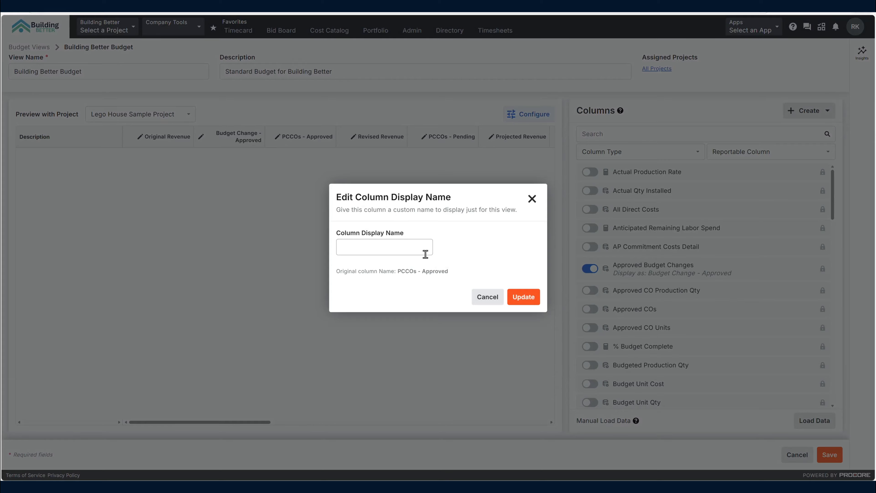
{"action": "left_click", "coordinate": [483, 297]}
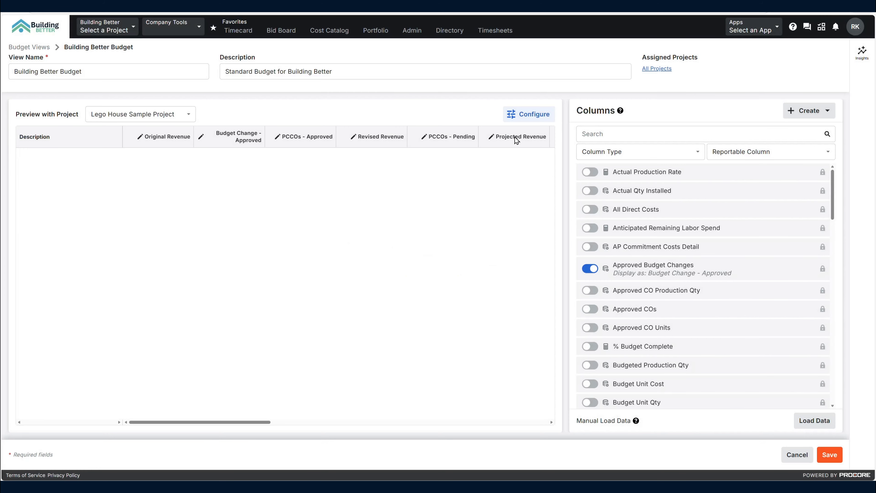
{"action": "left_click_drag", "start_coordinate": [229, 421], "coordinate": [506, 422]}
{"action": "left_click", "coordinate": [277, 137]}
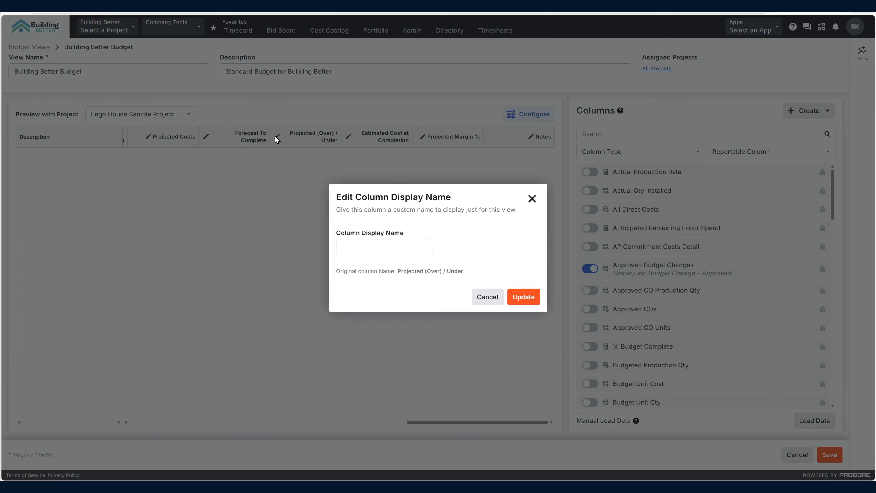
{"action": "left_click", "coordinate": [483, 297]}
Hide and reshow the view's column configuration, and add the % Complete Production column to the Building Better Budget view.
{"action": "left_click", "coordinate": [535, 115]}
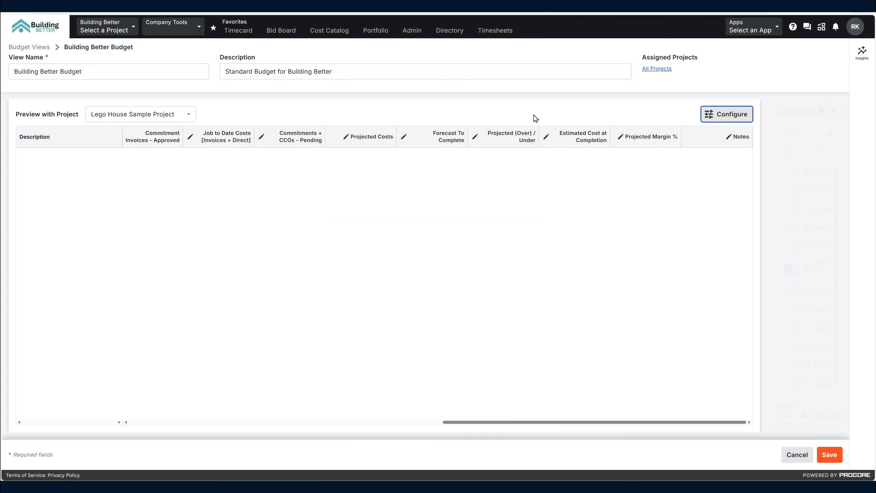
{"action": "left_click", "coordinate": [809, 115]}
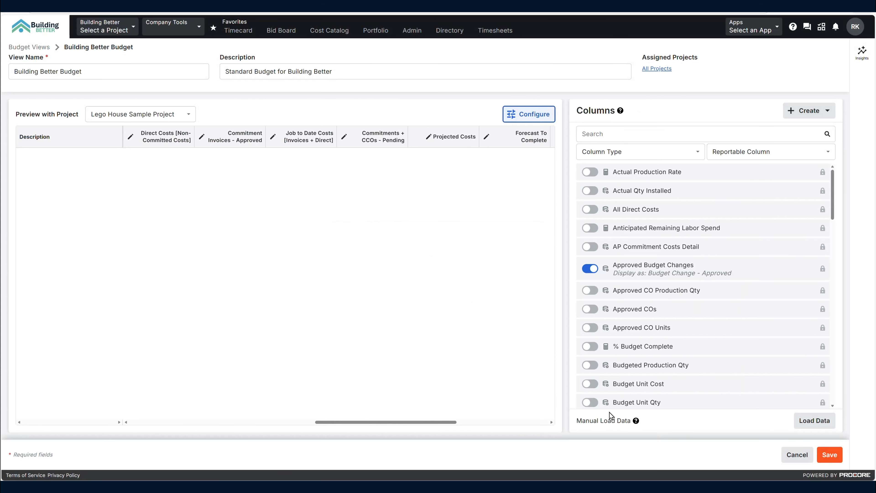
{"action": "scroll", "coordinate": [632, 337], "scroll_direction": "down", "scroll_amount": 5}
{"action": "left_click", "coordinate": [590, 368]}
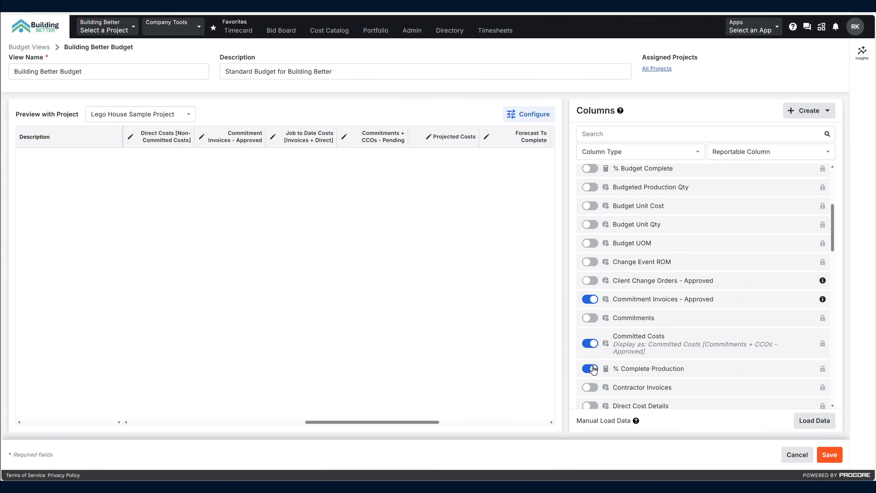
{"action": "left_click", "coordinate": [591, 368]}
{"action": "left_click", "coordinate": [592, 368]}
{"action": "left_click", "coordinate": [592, 368]}
{"action": "left_click", "coordinate": [591, 368]}
{"action": "left_click_drag", "start_coordinate": [407, 420], "coordinate": [517, 420]}
Start a new calculated column, check its format choices and the Single Tool Budget reports option, and cancel without creating it.
{"action": "left_click", "coordinate": [786, 110]}
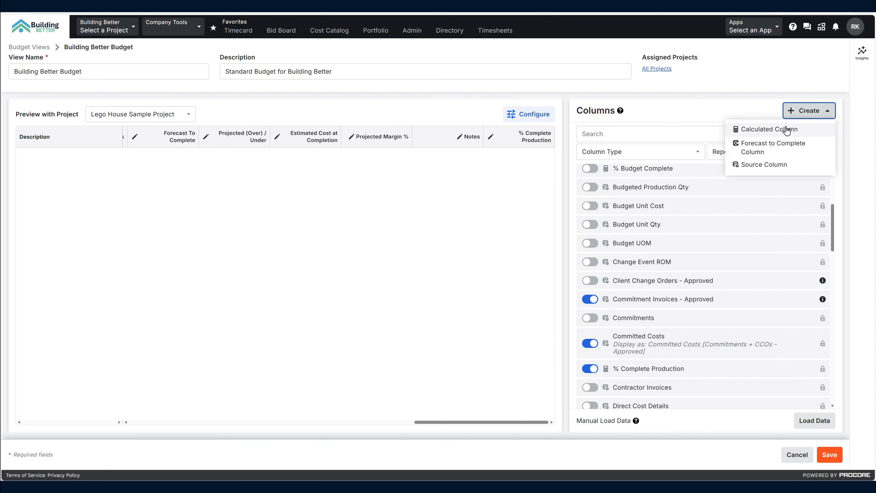
{"action": "left_click", "coordinate": [780, 130]}
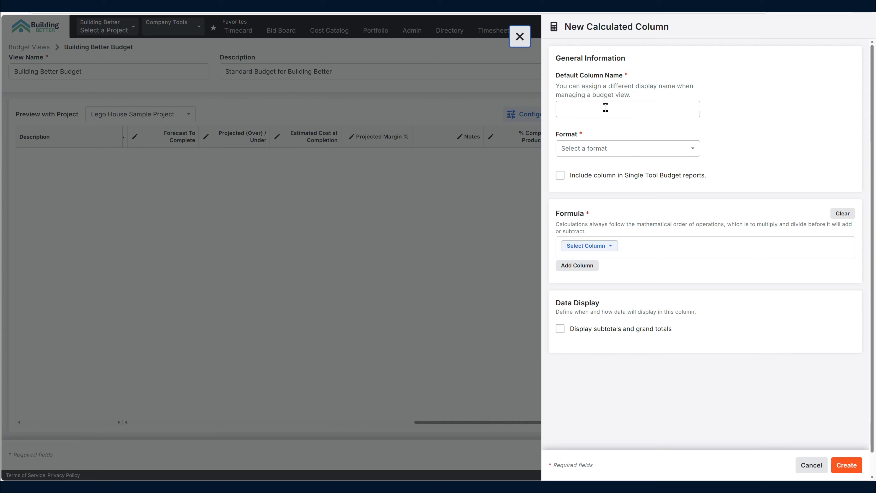
{"action": "left_click", "coordinate": [606, 145]}
{"action": "left_click", "coordinate": [844, 153]}
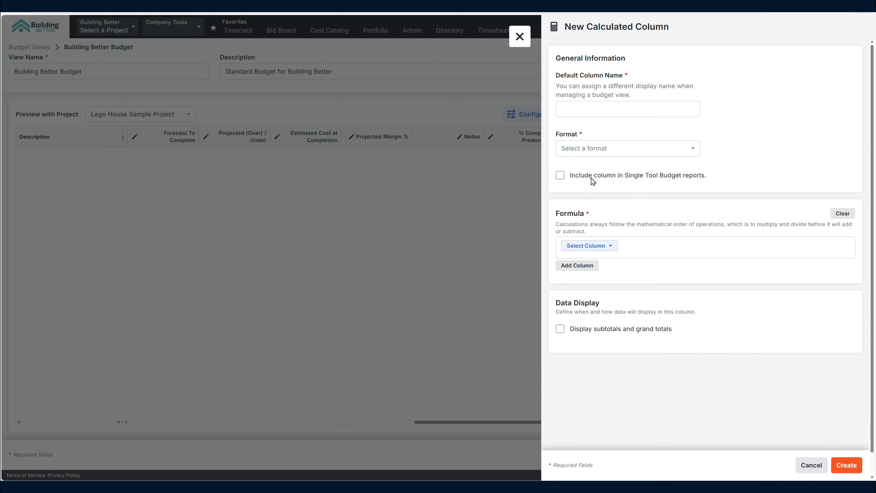
{"action": "left_click", "coordinate": [565, 176]}
{"action": "left_click", "coordinate": [811, 464]}
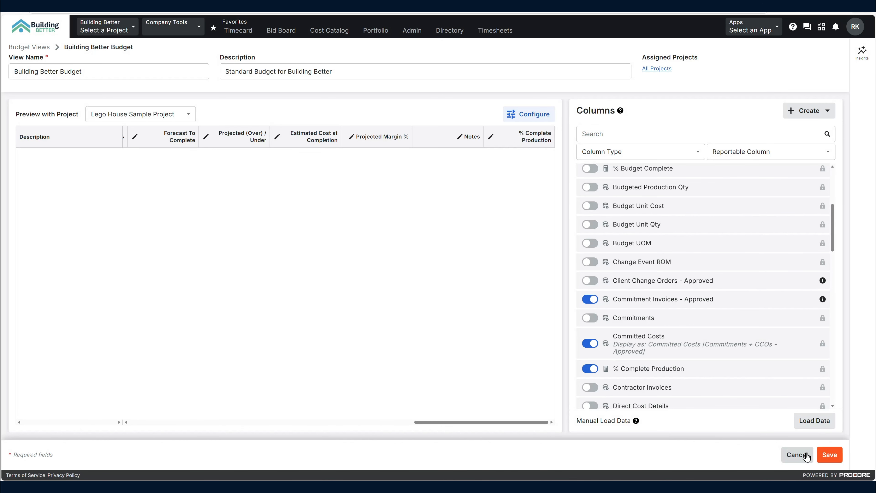
Leave the Building Better Budget view without saving and return to the budget views list.
{"action": "left_click", "coordinate": [35, 47]}
{"action": "left_click", "coordinate": [552, 281]}
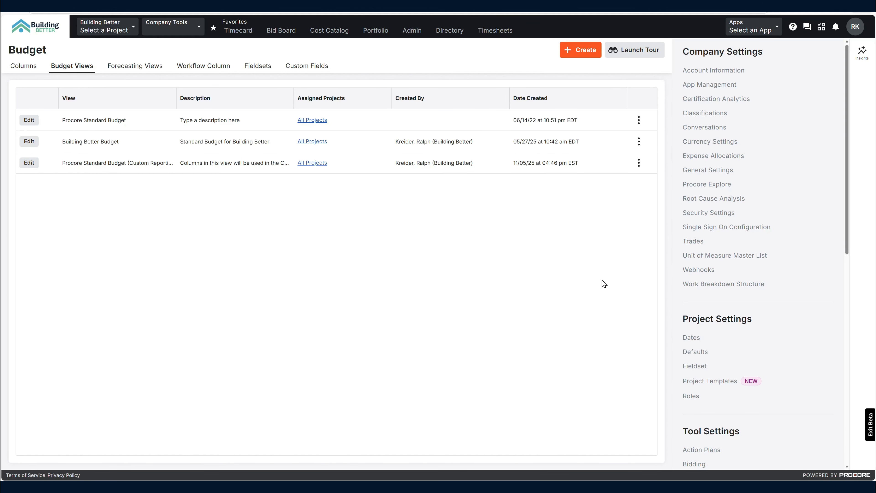
Check the row actions available for the Building Better Budget view, and open its edit page and cancel it without changes.
{"action": "left_click", "coordinate": [638, 144]}
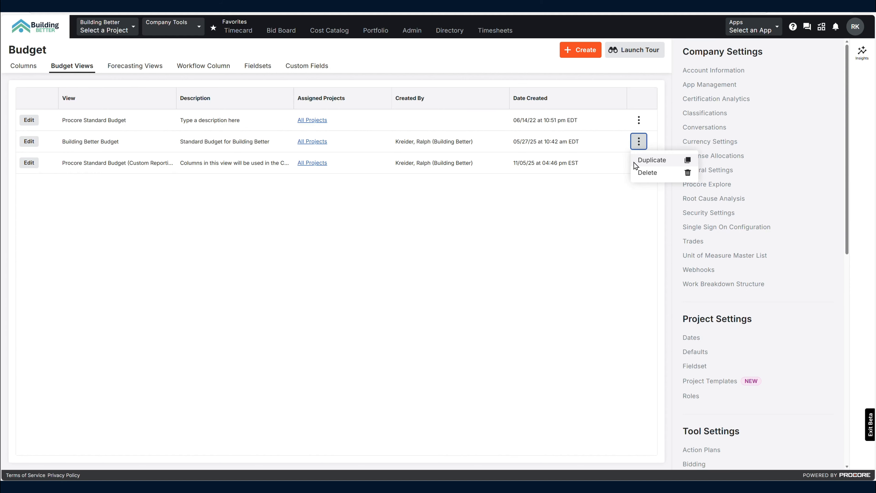
{"action": "left_click", "coordinate": [386, 272]}
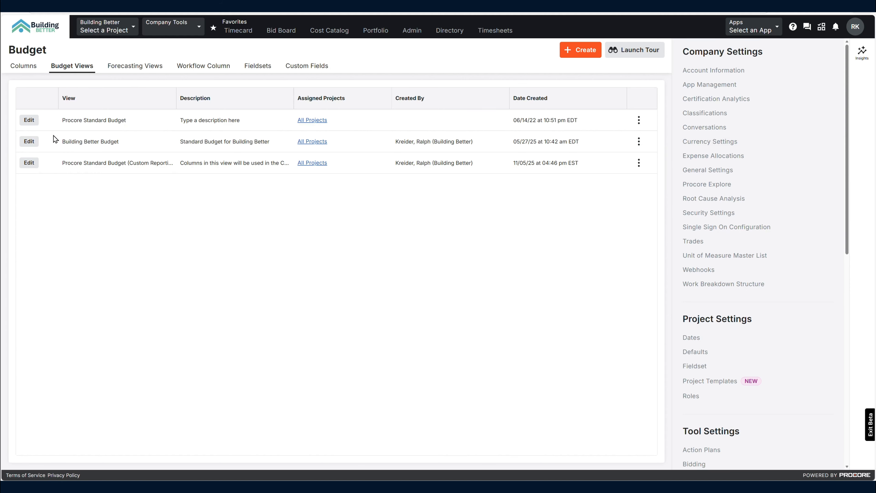
{"action": "left_click", "coordinate": [29, 141]}
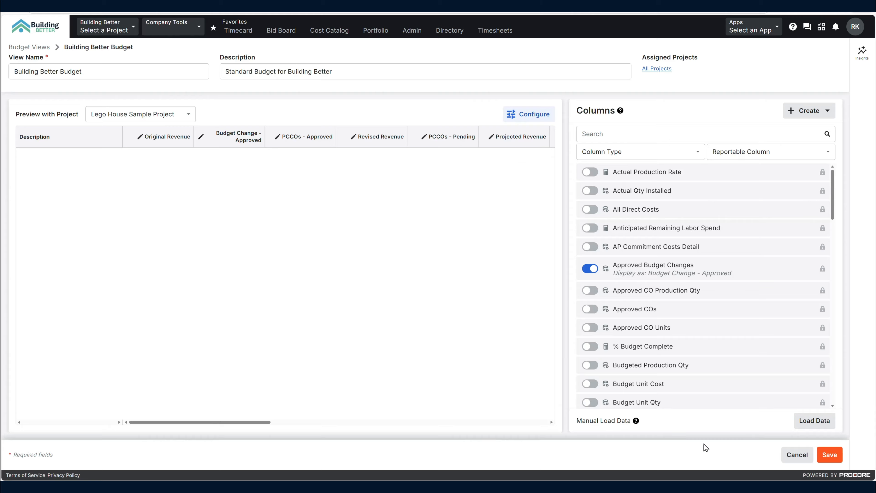
{"action": "left_click", "coordinate": [796, 455]}
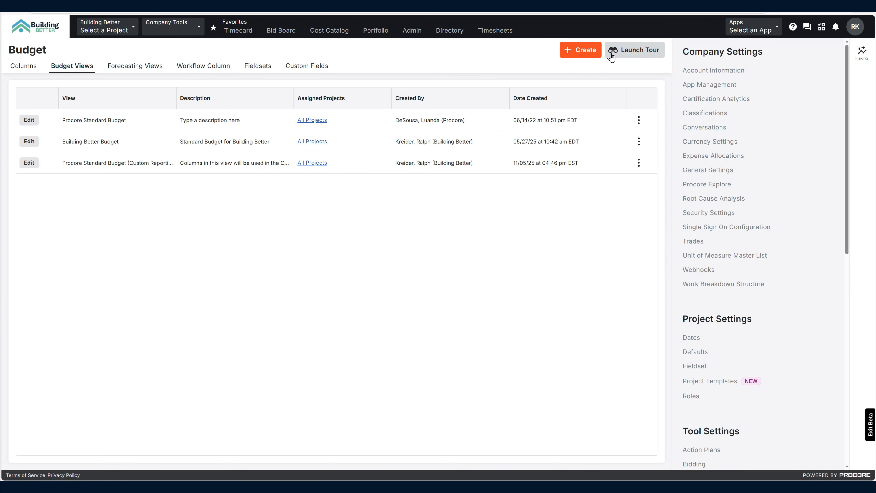
Review the starting views for a new budget view, including Procore Standard Budget's details and Blank Budget View, and cancel the creation.
{"action": "left_click", "coordinate": [584, 54]}
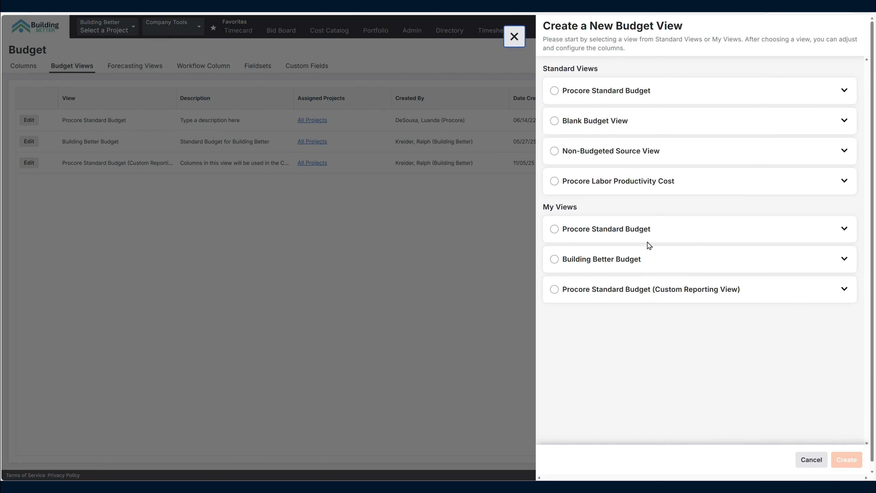
{"action": "left_click", "coordinate": [613, 91]}
{"action": "left_click", "coordinate": [844, 90]}
{"action": "left_click", "coordinate": [844, 91]}
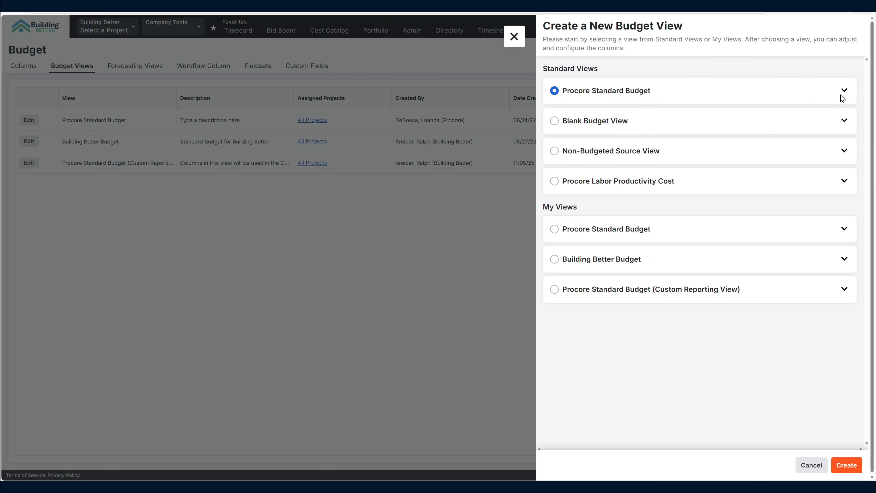
{"action": "left_click", "coordinate": [557, 126]}
{"action": "left_click", "coordinate": [813, 469]}
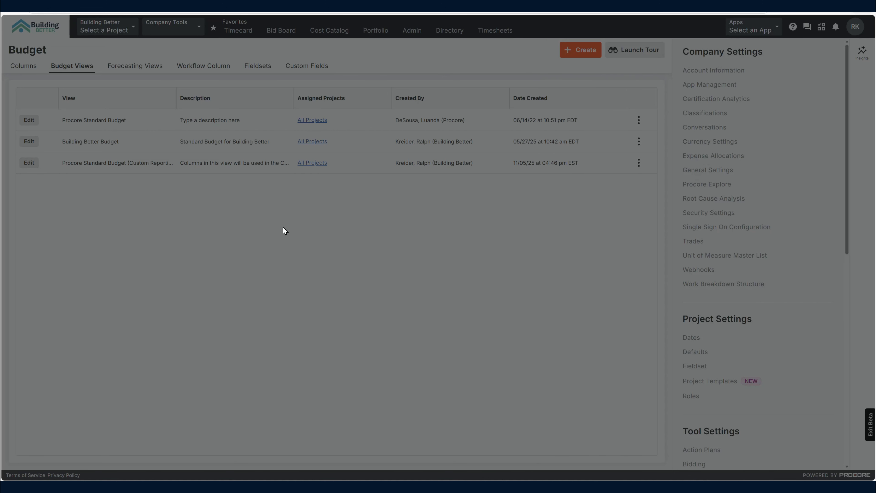